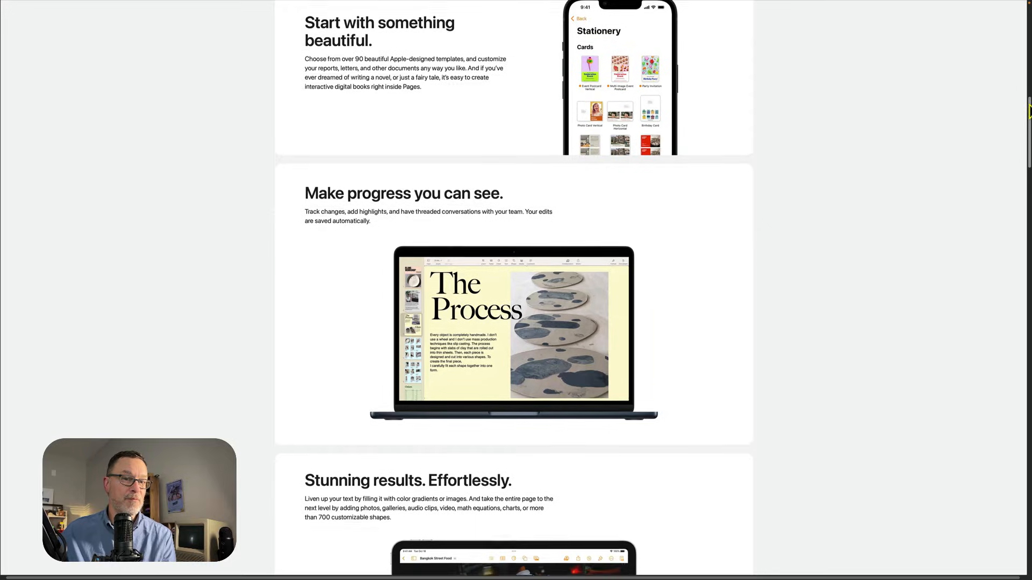
- Examine the feature sections of the Pages product page and the iCloud start page
{"action": "scroll", "coordinate": [514, 290], "scroll_direction": "down", "scroll_amount": 4}
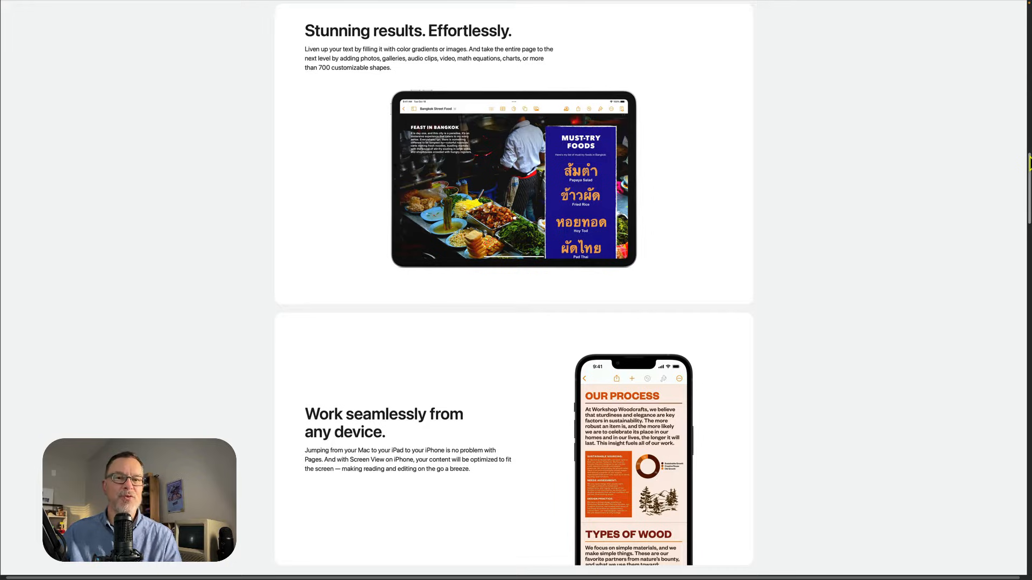
{"action": "scroll", "coordinate": [1028, 161], "scroll_direction": "down", "scroll_amount": 5}
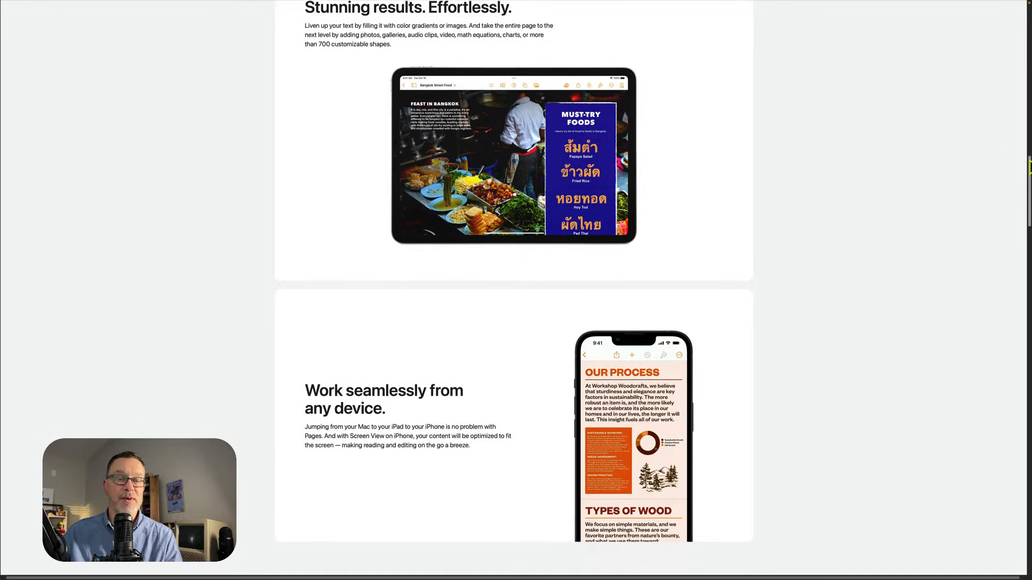
{"action": "scroll", "coordinate": [515, 283], "scroll_direction": "down", "scroll_amount": 5}
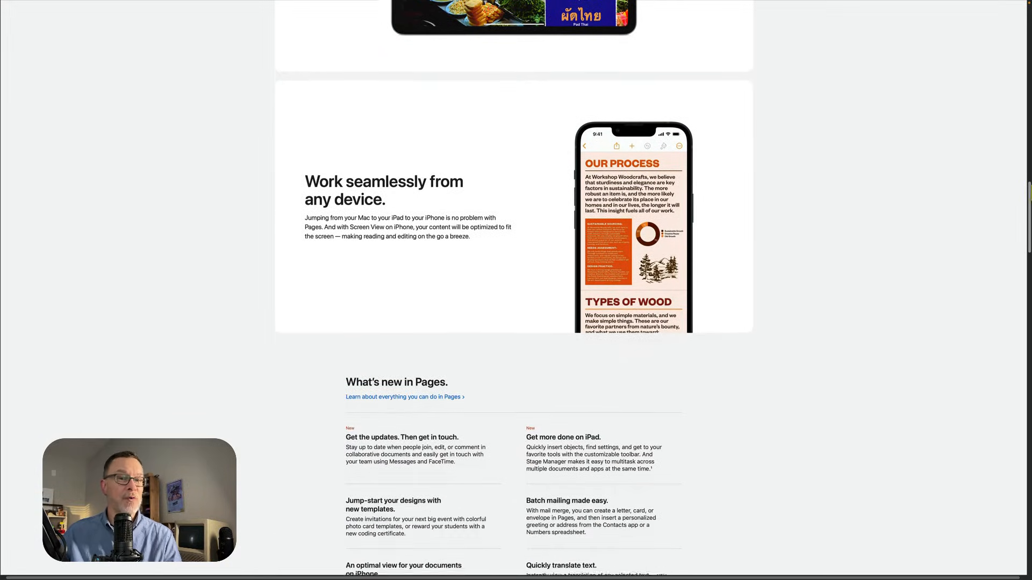
{"action": "scroll", "coordinate": [514, 283], "scroll_direction": "down", "scroll_amount": 2}
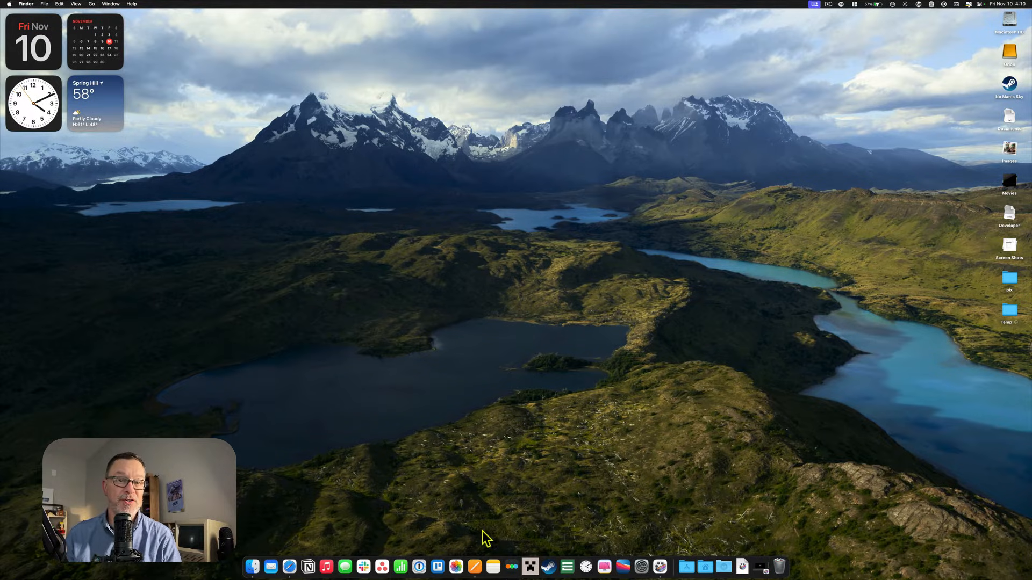
{"action": "left_click", "coordinate": [475, 567]}
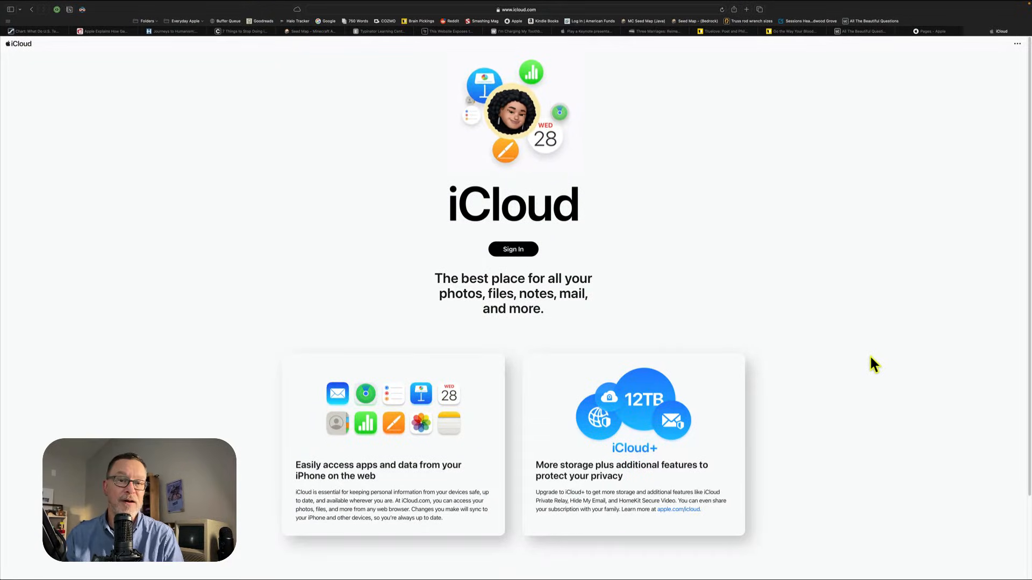
{"action": "left_click", "coordinate": [513, 250]}
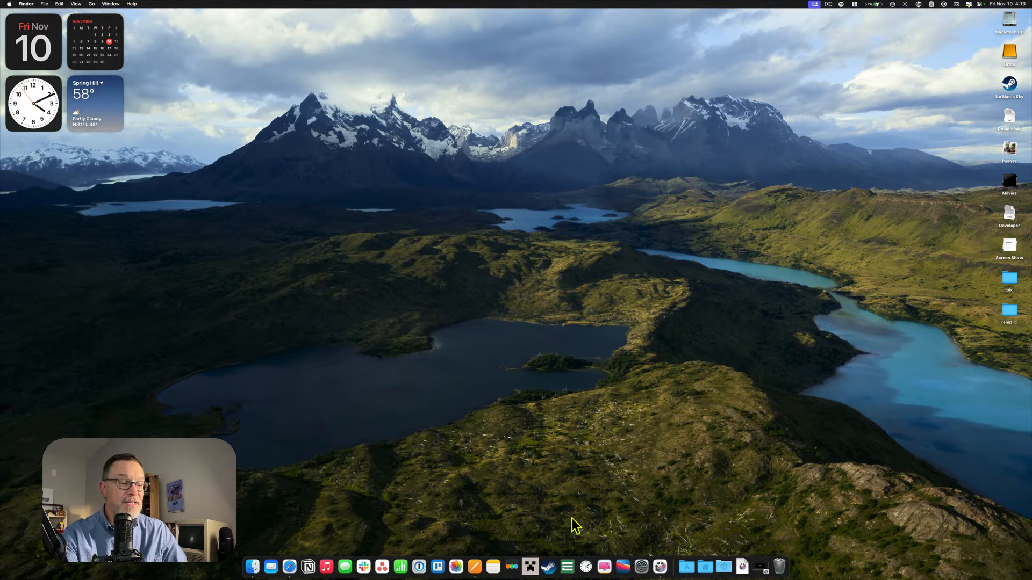
- Launch Pages and create a new word-processing document from the Blank template in the Basic category
{"action": "left_click", "coordinate": [476, 565]}
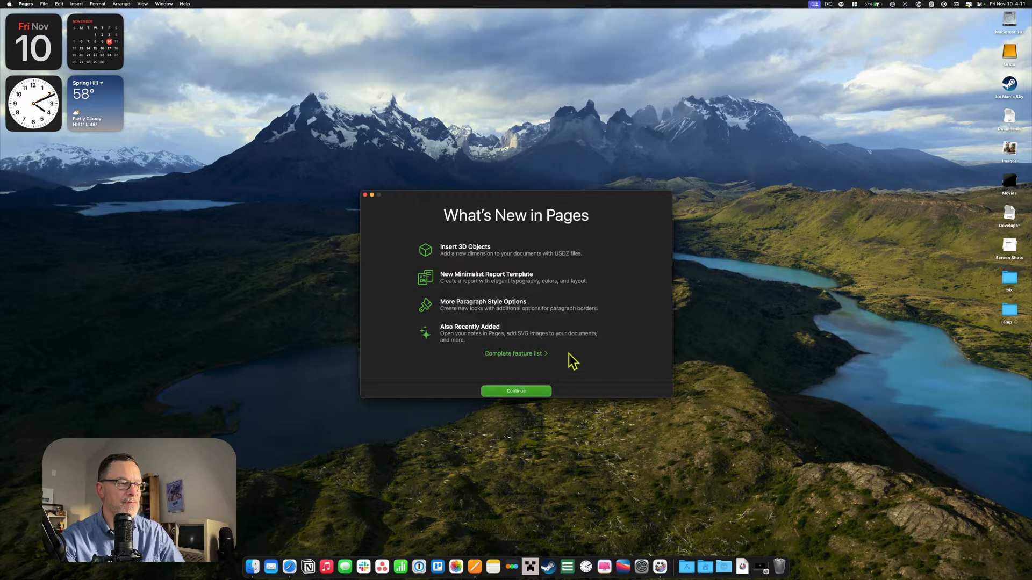
{"action": "left_click", "coordinate": [524, 391]}
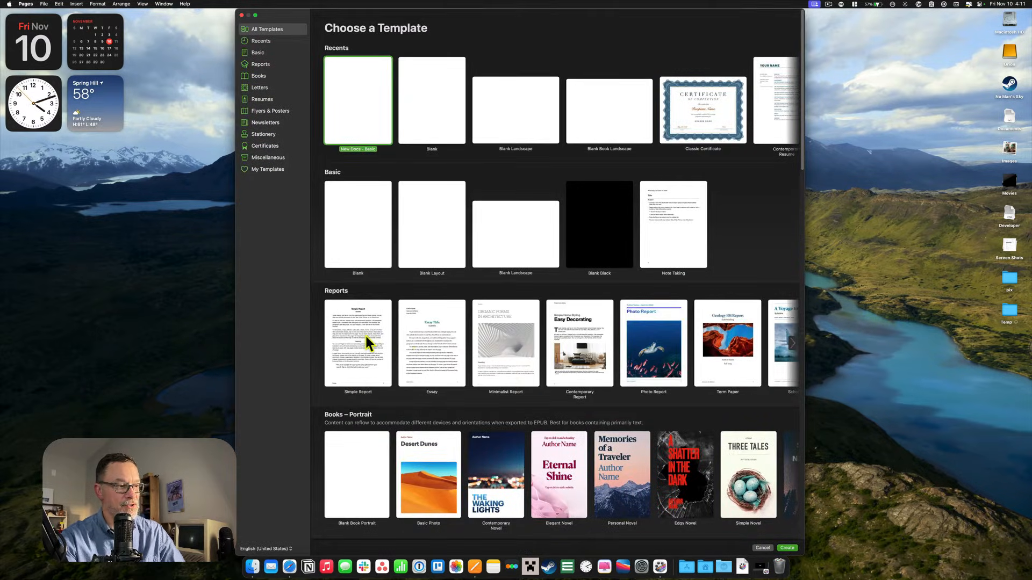
{"action": "left_click", "coordinate": [347, 227]}
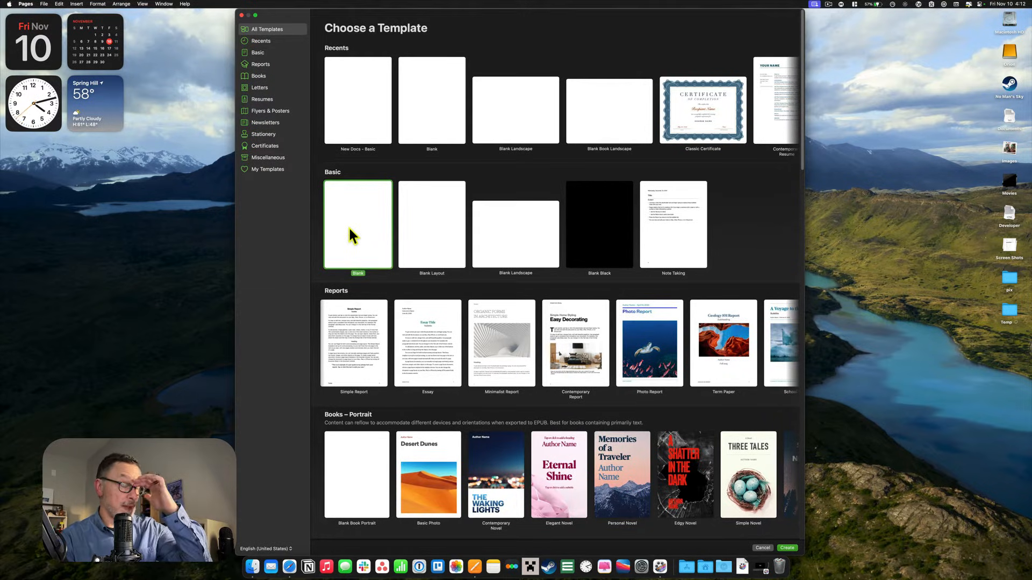
{"action": "key", "text": "Right"}
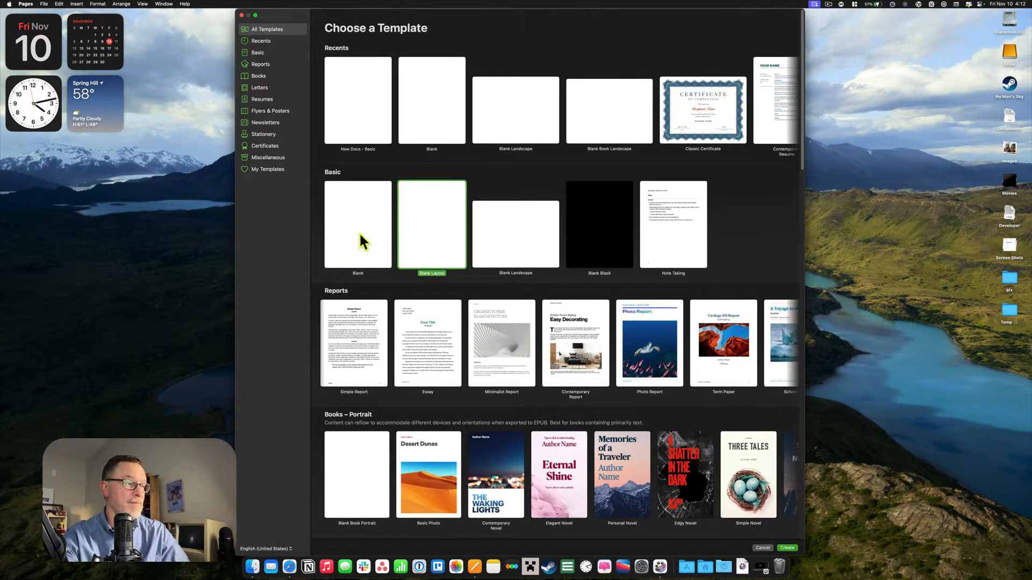
{"action": "left_click", "coordinate": [359, 232]}
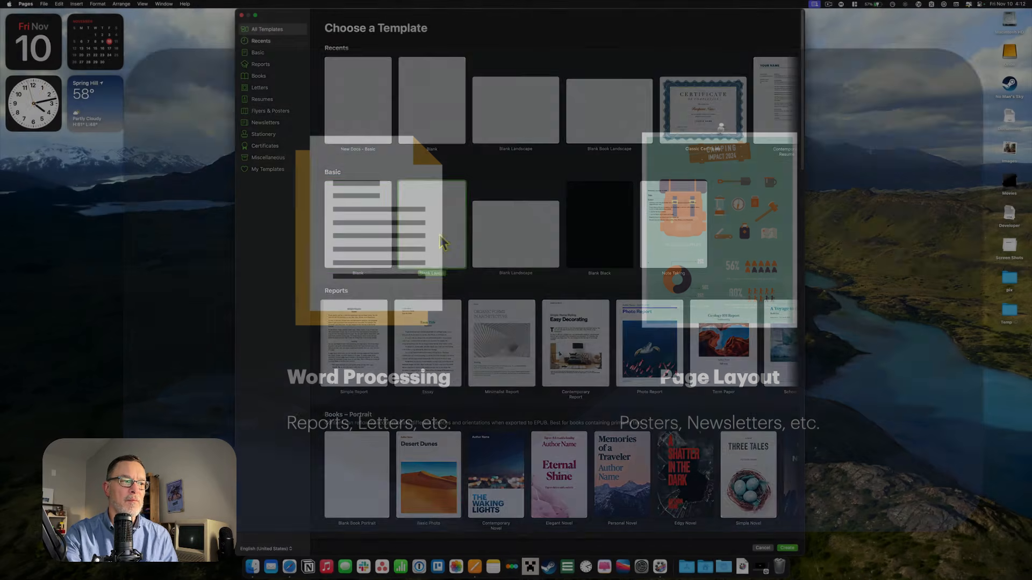
{"action": "left_click", "coordinate": [355, 226]}
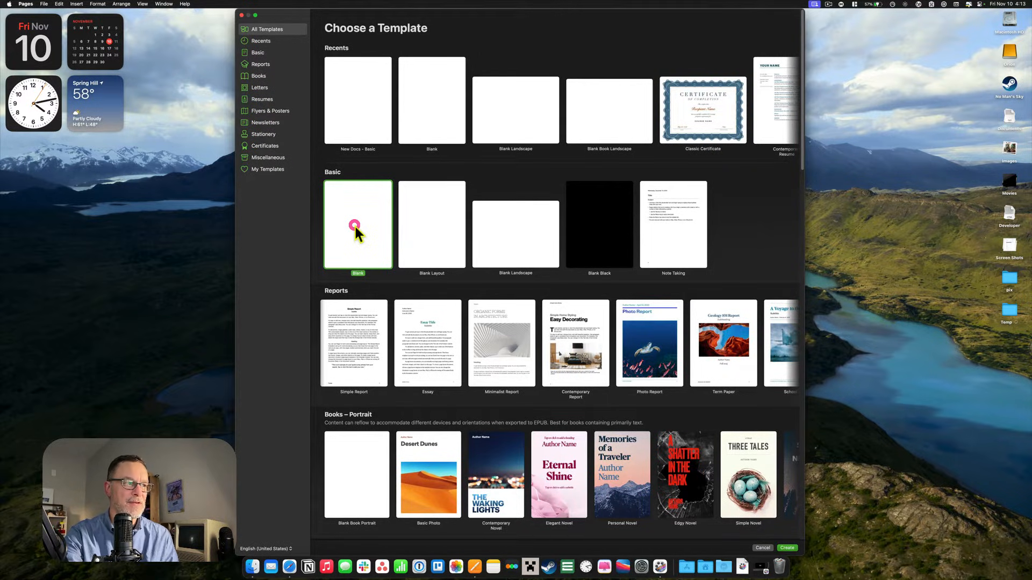
{"action": "double_click", "coordinate": [355, 227]}
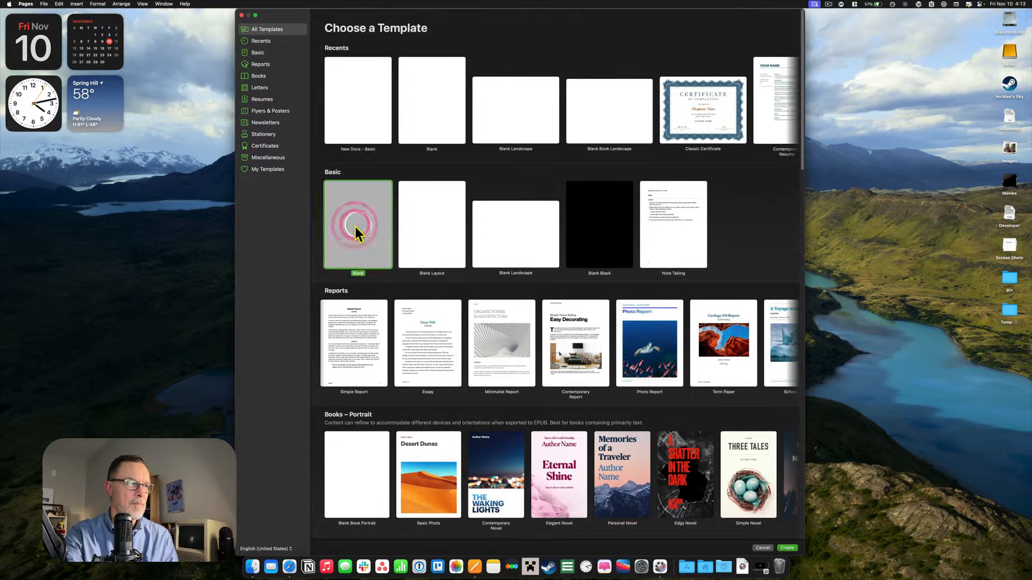
{"action": "left_click", "coordinate": [355, 125]}
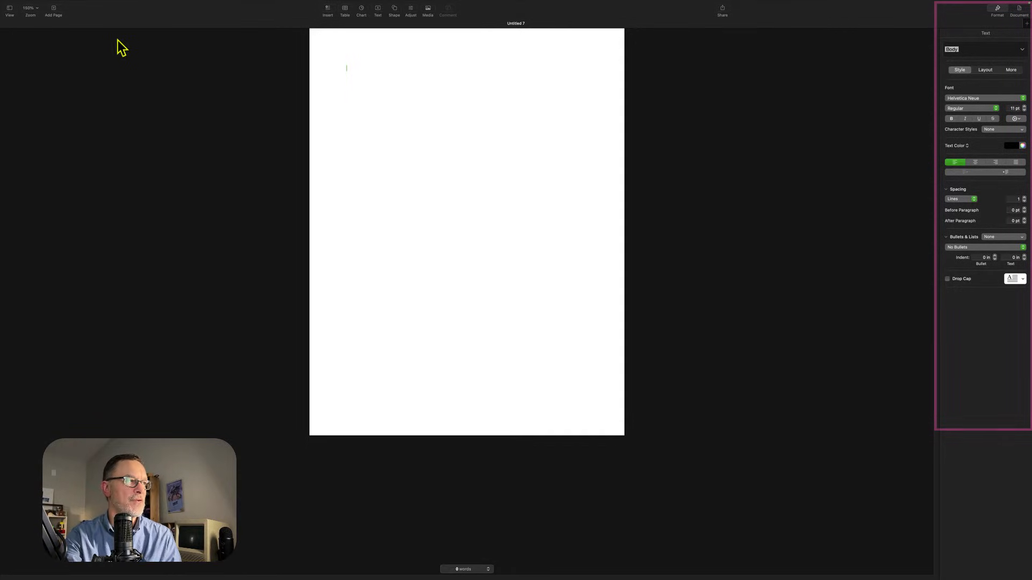
- Display the page thumbnails, comments pane and ruler around the document
{"action": "left_click", "coordinate": [10, 9]}
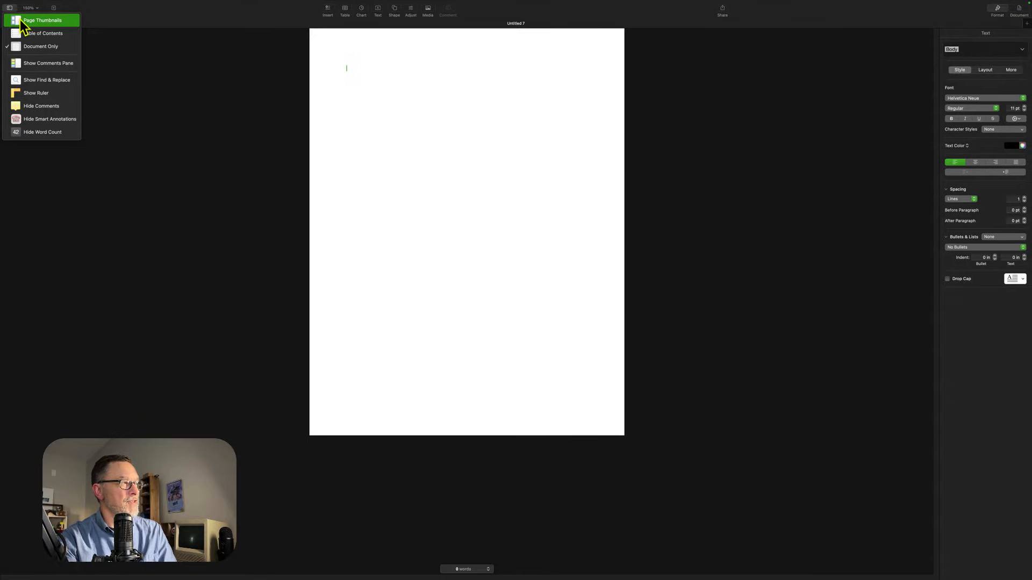
{"action": "left_click", "coordinate": [20, 20]}
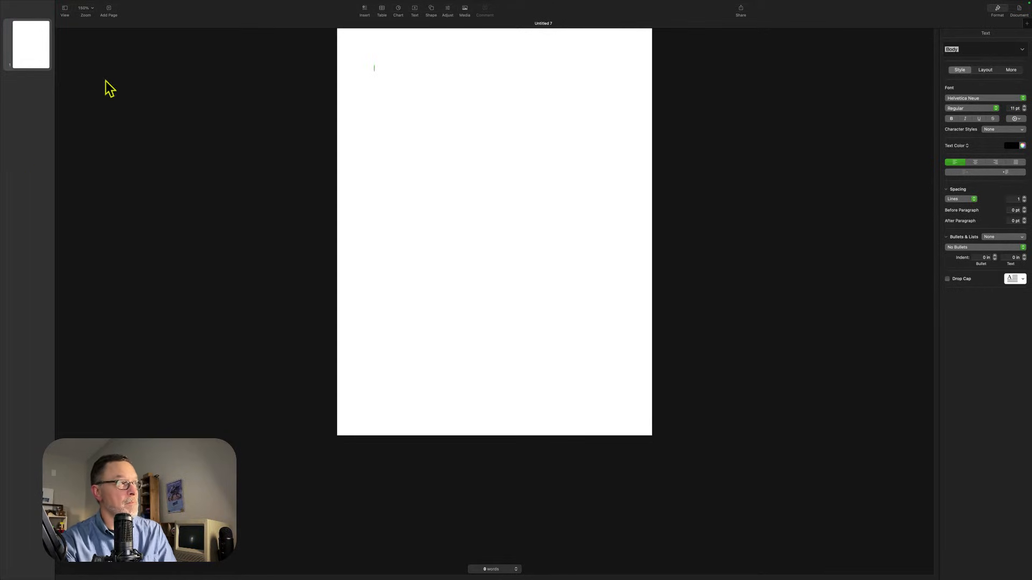
{"action": "left_click", "coordinate": [64, 8]}
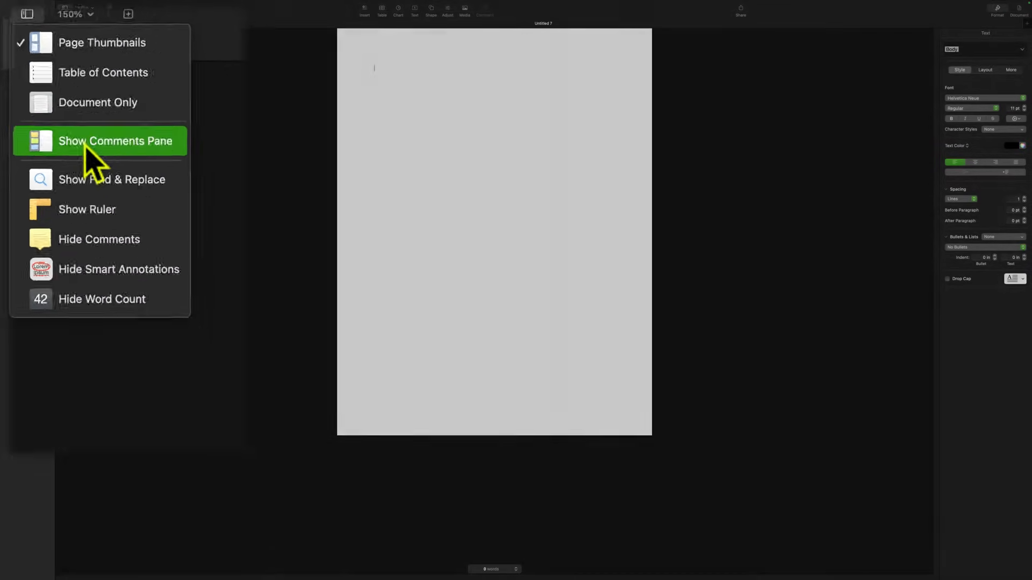
{"action": "left_click", "coordinate": [88, 65]}
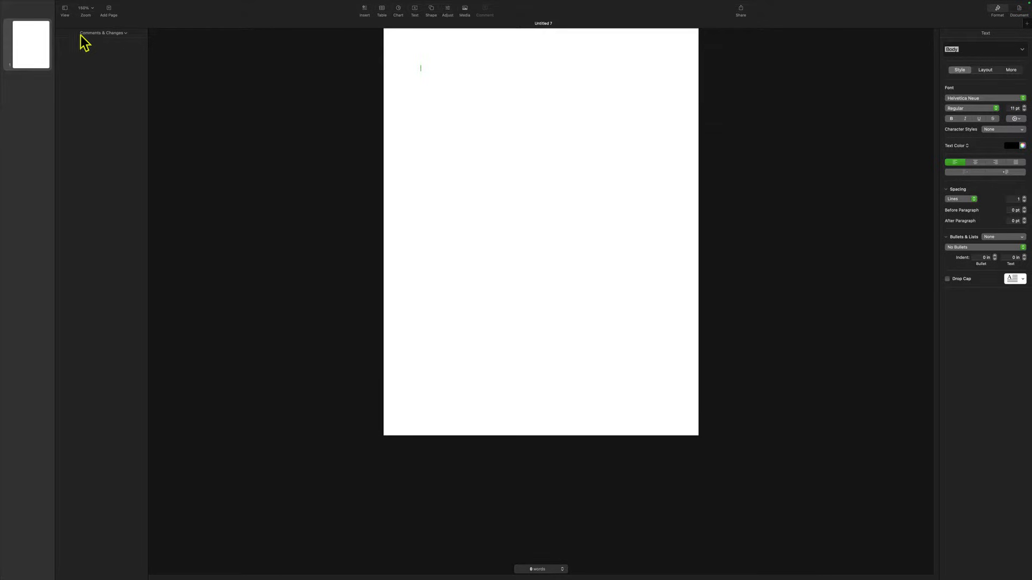
{"action": "left_click", "coordinate": [65, 9]}
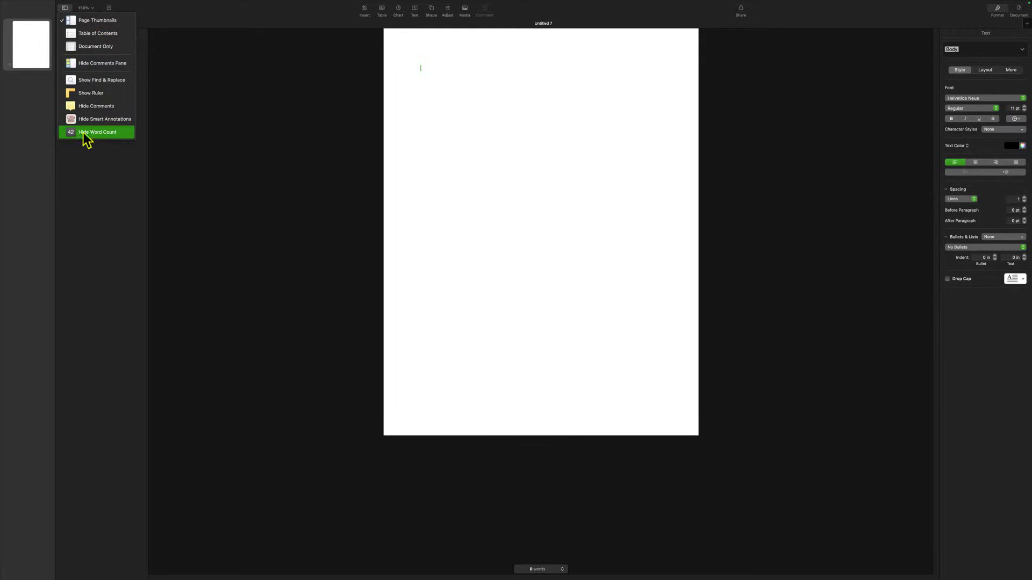
{"action": "left_click", "coordinate": [89, 92]}
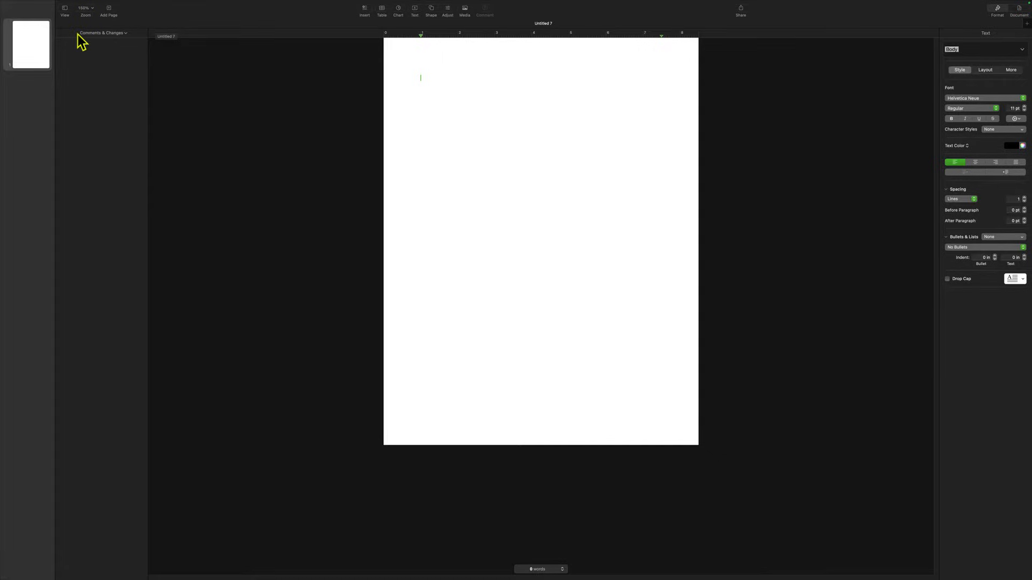
- Set the document zoom to Fit Page and add a second page
{"action": "left_click", "coordinate": [87, 8]}
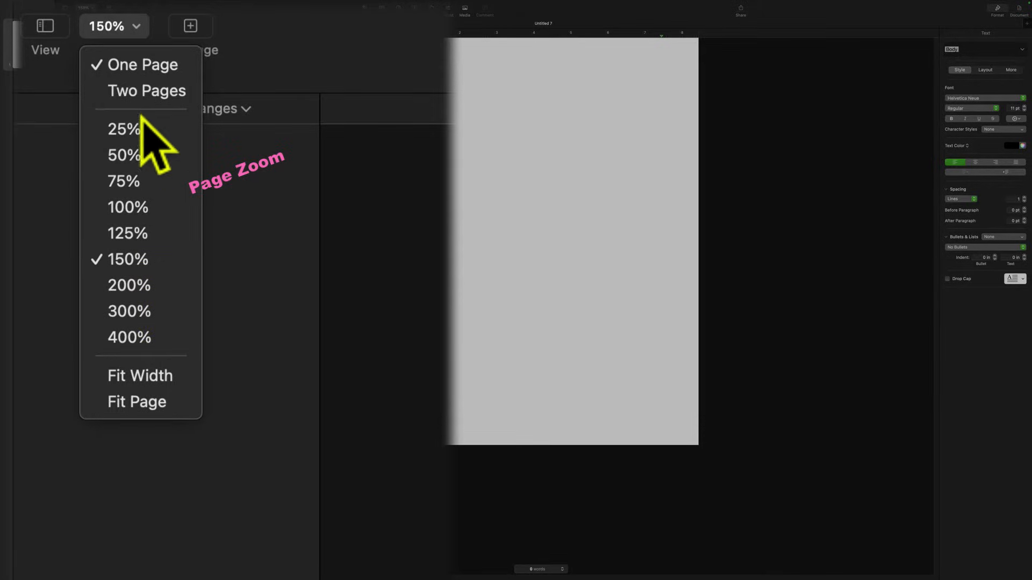
{"action": "left_click", "coordinate": [140, 404]}
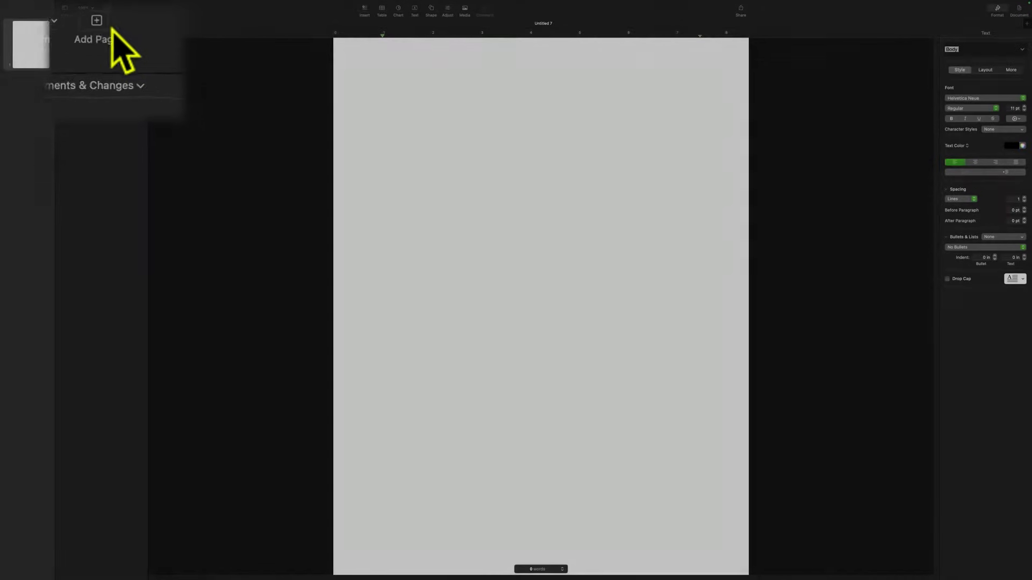
{"action": "left_click", "coordinate": [109, 9]}
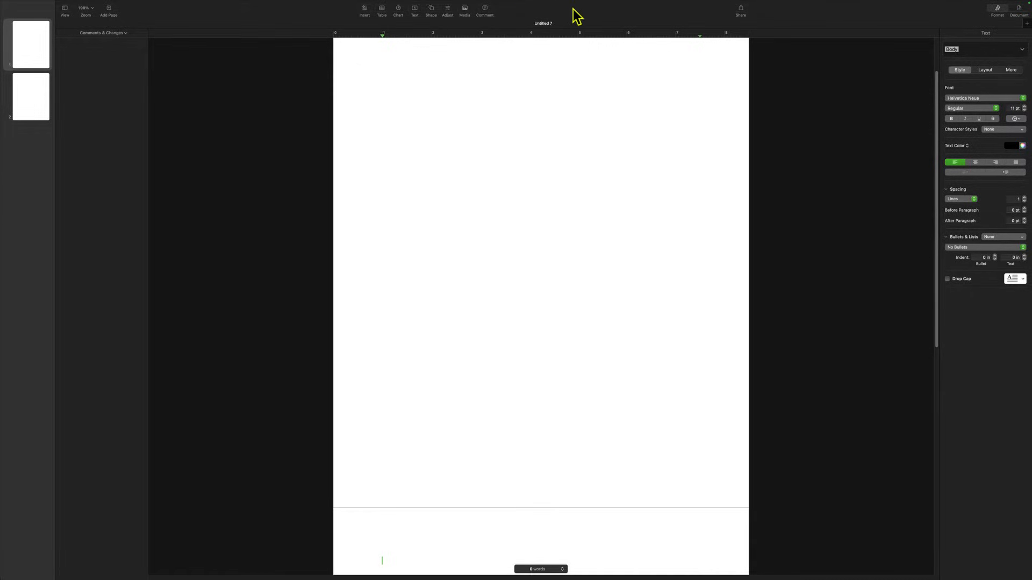
- Review the items available for customizing the toolbar and close the customization sheet
{"action": "right_click", "coordinate": [299, 13]}
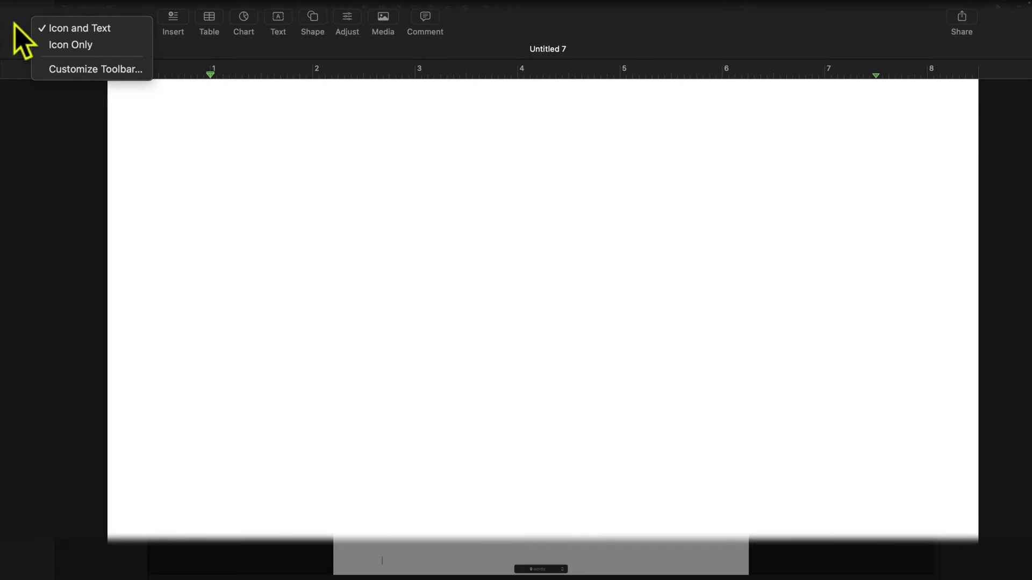
{"action": "left_click", "coordinate": [66, 70]}
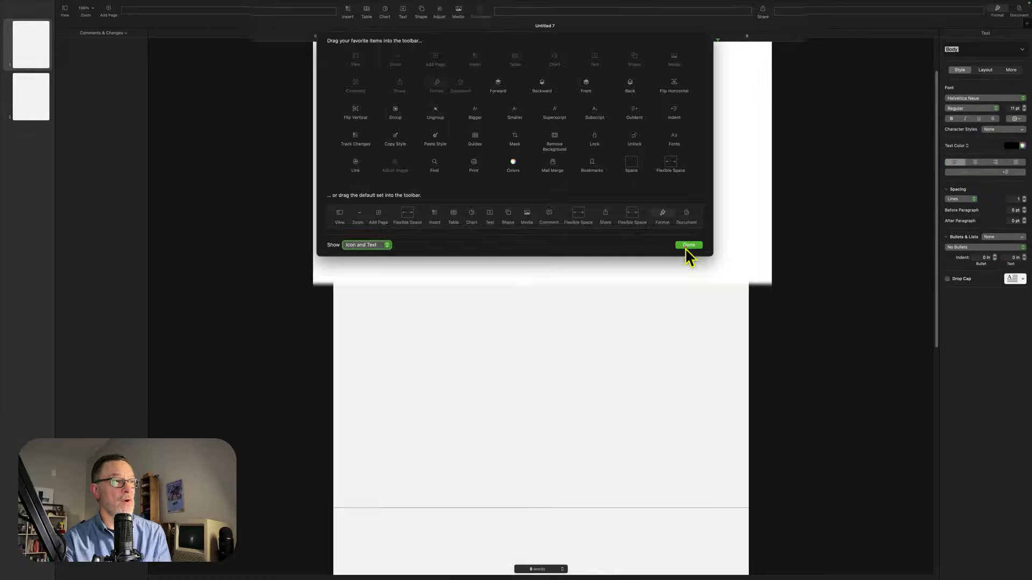
{"action": "left_click", "coordinate": [799, 420]}
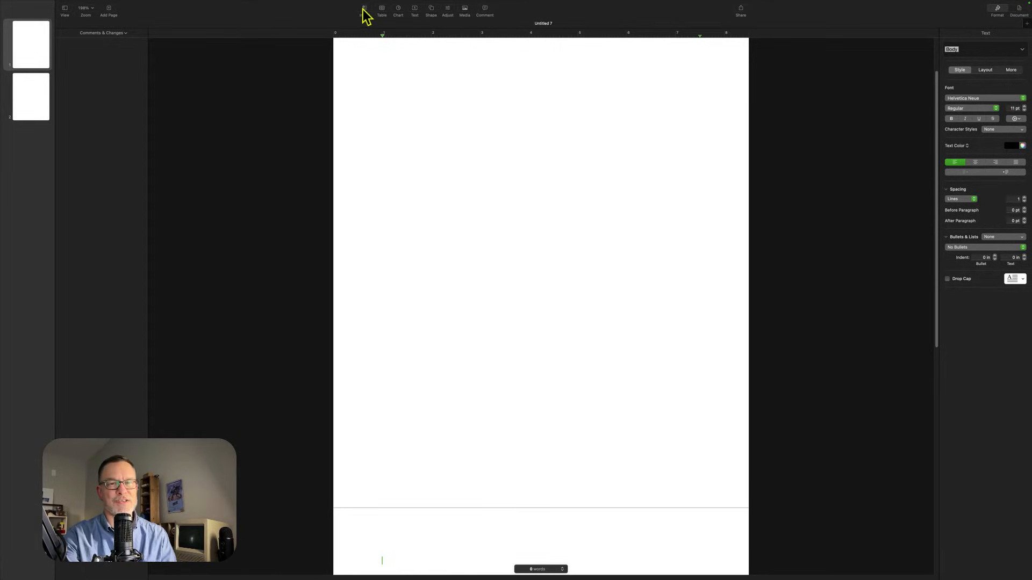
- Fill the first page's body with the Walden passage beginning "I went to the woods because I wished to live deliberately", including its Thoreau attribution
{"action": "left_click", "coordinate": [401, 102]}
{"action": "left_click", "coordinate": [394, 78]}
{"action": "left_click", "coordinate": [361, 69]}
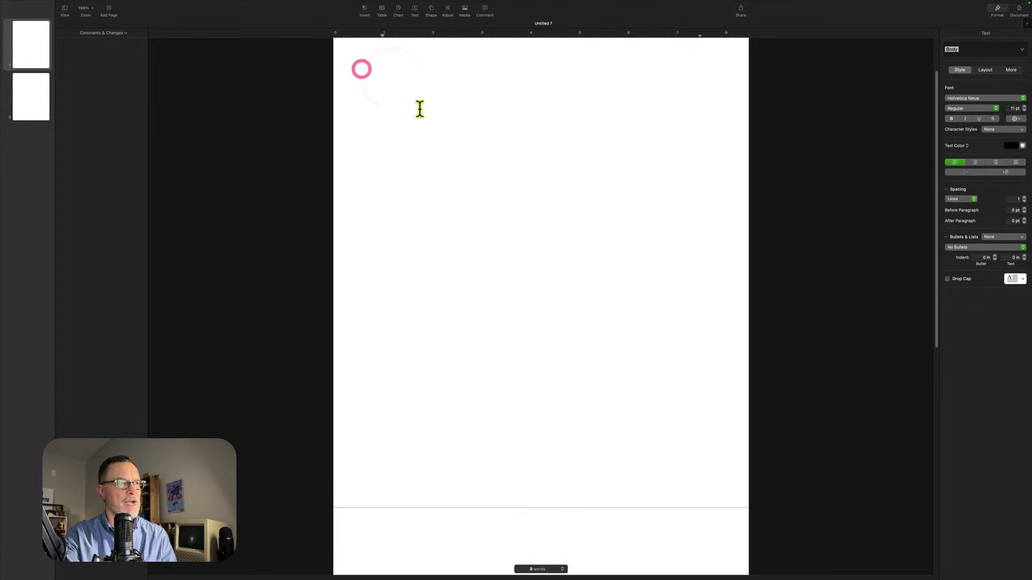
{"action": "left_click", "coordinate": [429, 138]}
{"action": "left_click", "coordinate": [430, 108]}
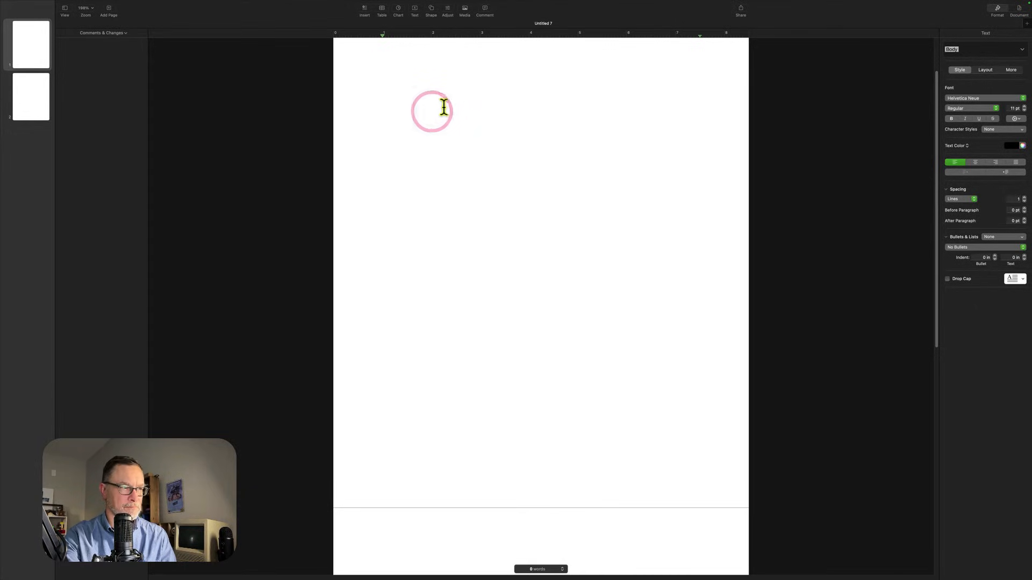
{"action": "left_click", "coordinate": [409, 97]}
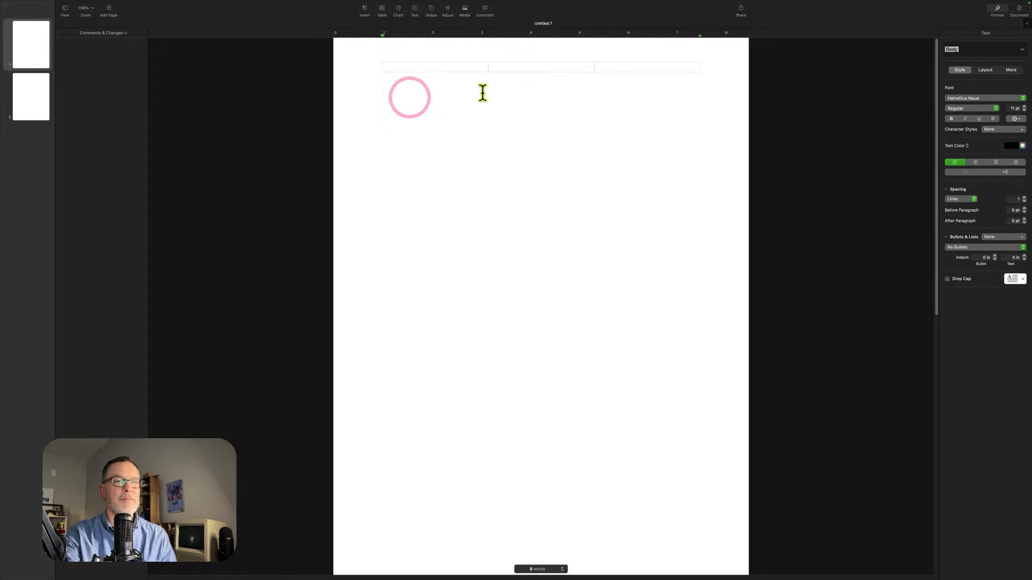
{"action": "type", "text": "I went to the woods because I wished to live deliberately, to front only the essential facts of life, and see if I could not learn what it had to teach, and not, when I came to die, discover that I had not lived. I did not wish to live what was not life, living is so dear; nor did I wish to practise resignation, unless it was quite necessary. I wanted to live deep and suck out all the marrow of life, to live so sturdily and Spartan-like as to put to rout all that was not life, to cut a broad swath and shave close, to drive life into a corner, and reduce it to its lowest terms, and, if it proved to be mean, why then to get the whole and genuine meanness of it, and publish its meanness to the world; or if it were sublime, to know it by experience, and be able to give a true account of it in my next excursion.  - Walden, Henry David Thoreau"}
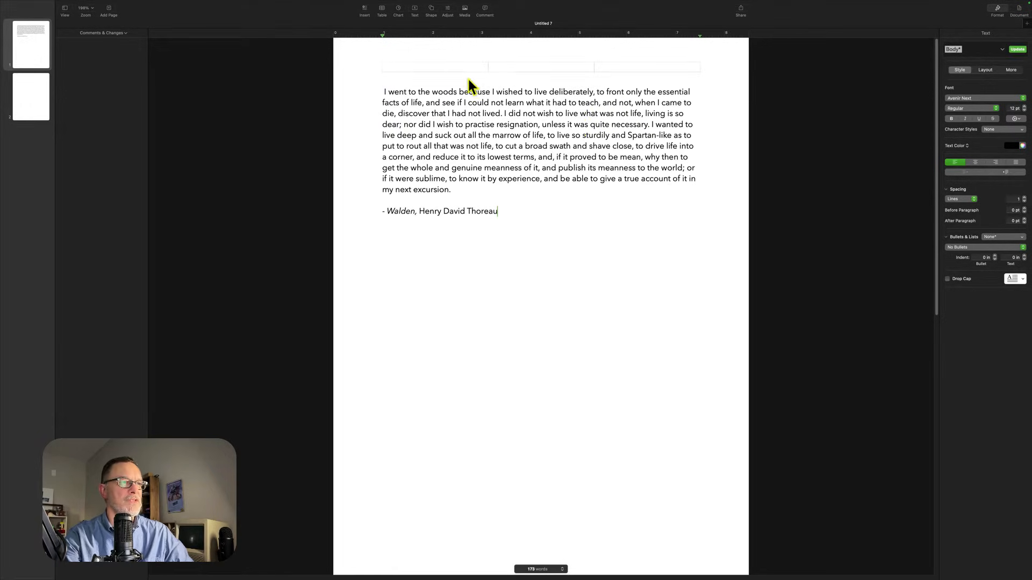
- Add two blank lines after the Henry David Thoreau attribution and insert a page break there
{"action": "left_click", "coordinate": [526, 208]}
{"action": "key", "text": "Return"}
{"action": "key", "text": "Return"}
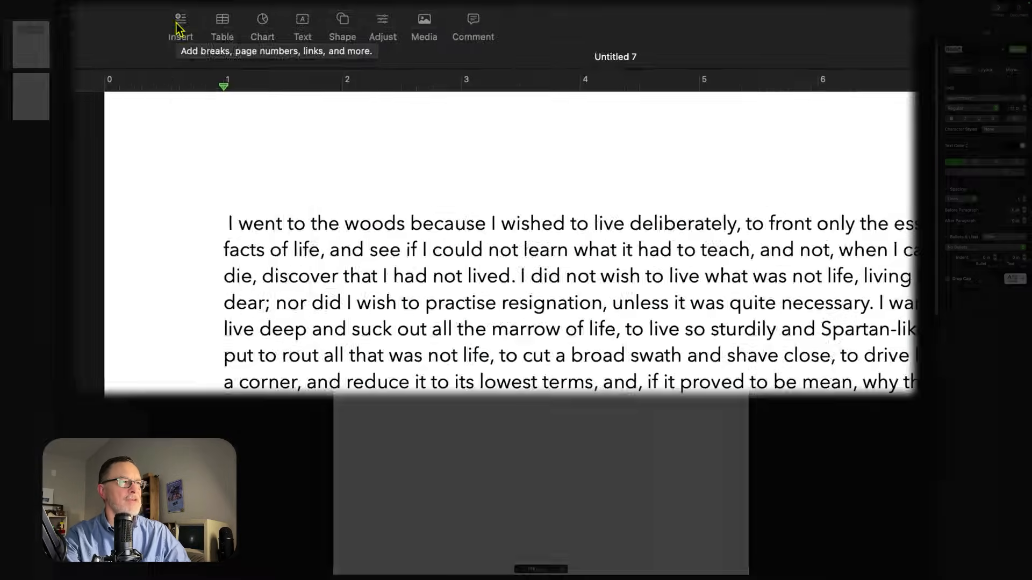
{"action": "left_click", "coordinate": [364, 9]}
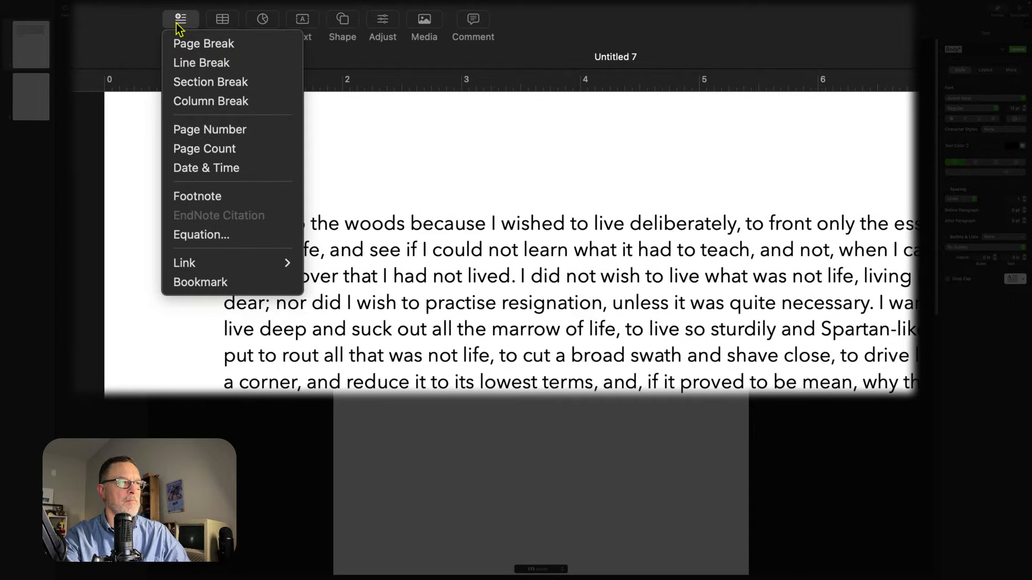
{"action": "left_click", "coordinate": [179, 43]}
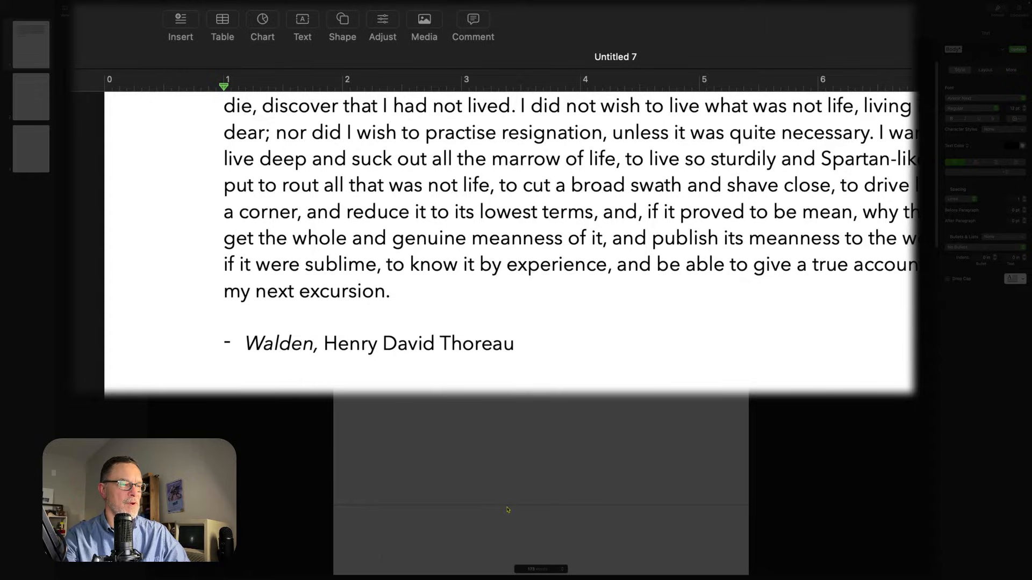
- Review the kinds of items that can be inserted, including the link types, and close the list
{"action": "scroll", "coordinate": [506, 509], "scroll_direction": "down", "scroll_amount": 5}
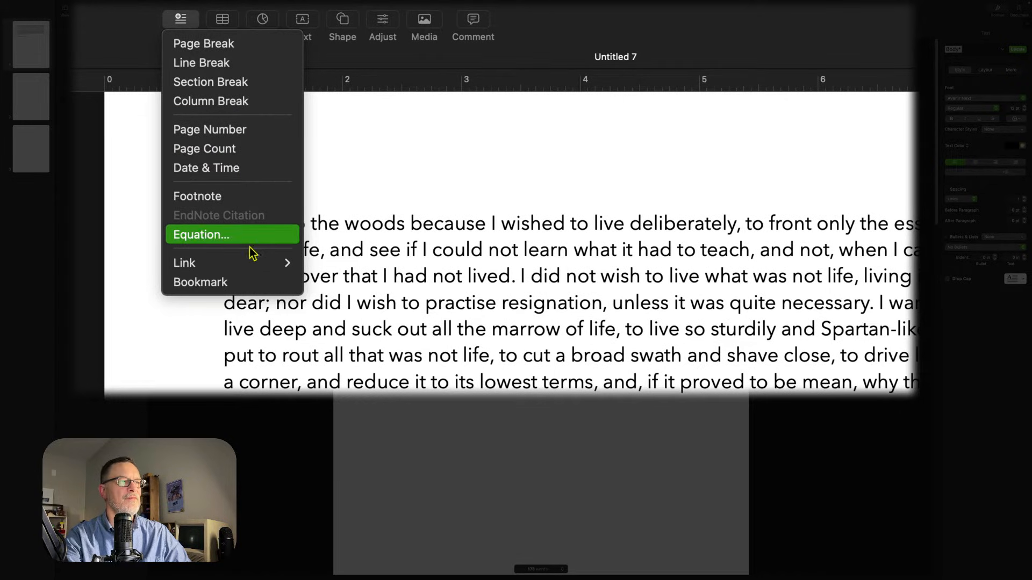
{"action": "mouse_move", "coordinate": [239, 269]}
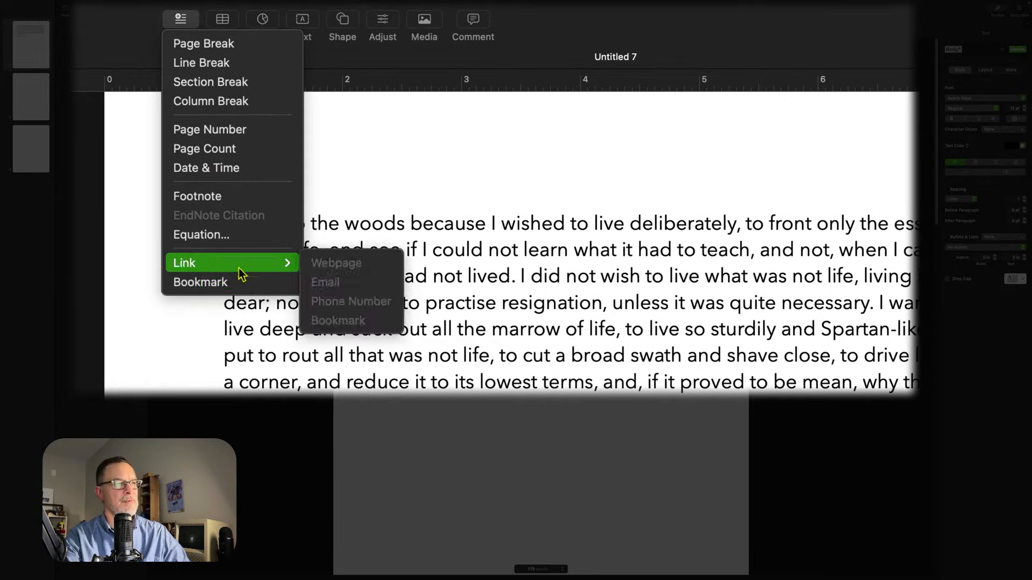
{"action": "left_click", "coordinate": [166, 18]}
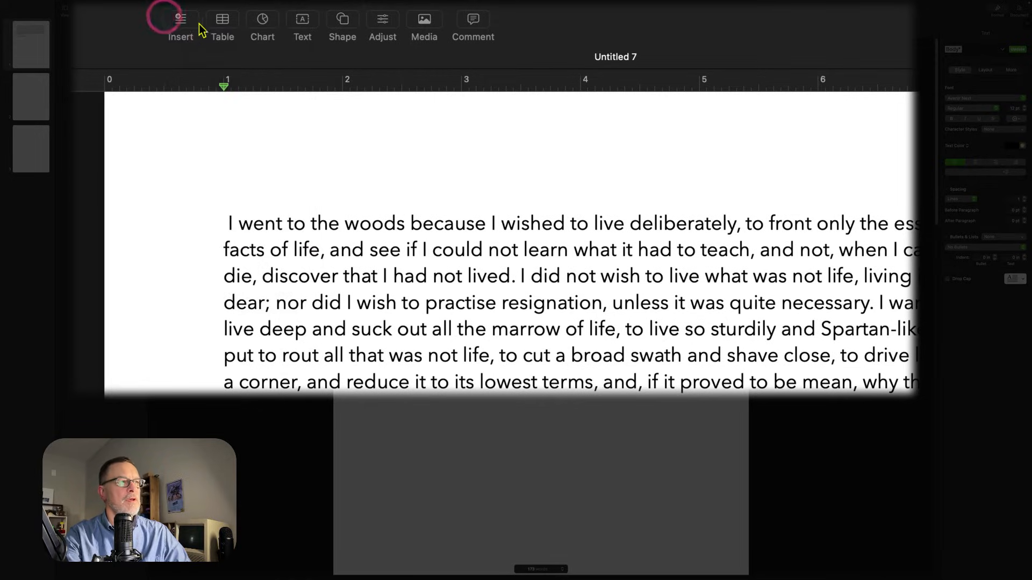
- Insert a table with a green header row and no header column below the Thoreau attribution, and deselect it
{"action": "left_click", "coordinate": [218, 21]}
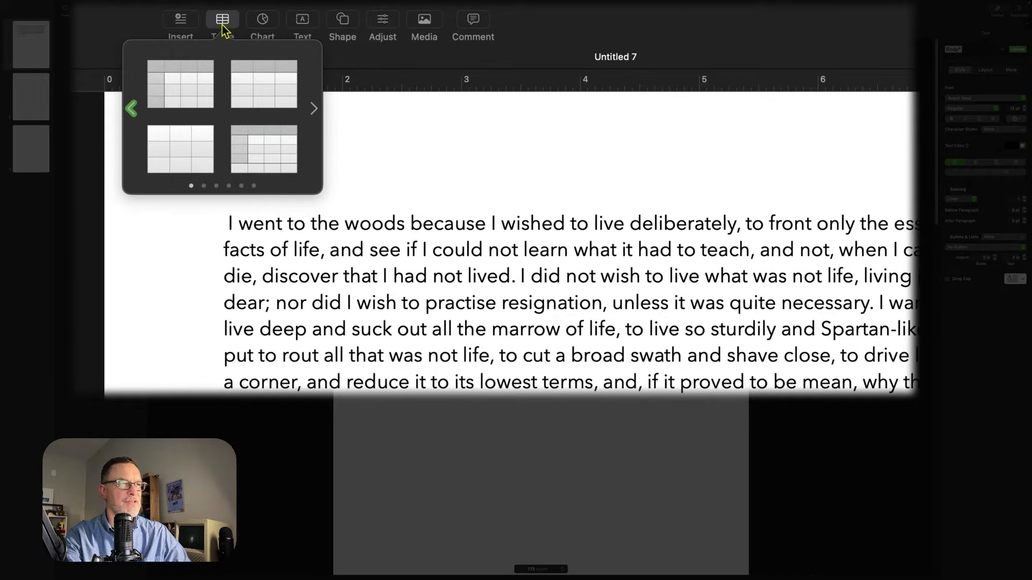
{"action": "left_click", "coordinate": [312, 110]}
{"action": "left_click", "coordinate": [312, 109]}
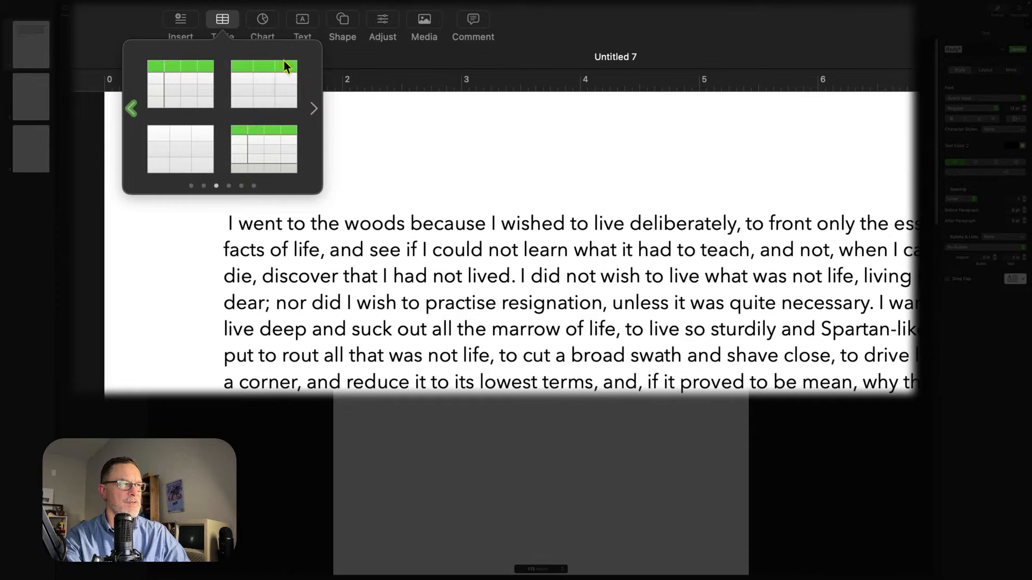
{"action": "left_click", "coordinate": [265, 81]}
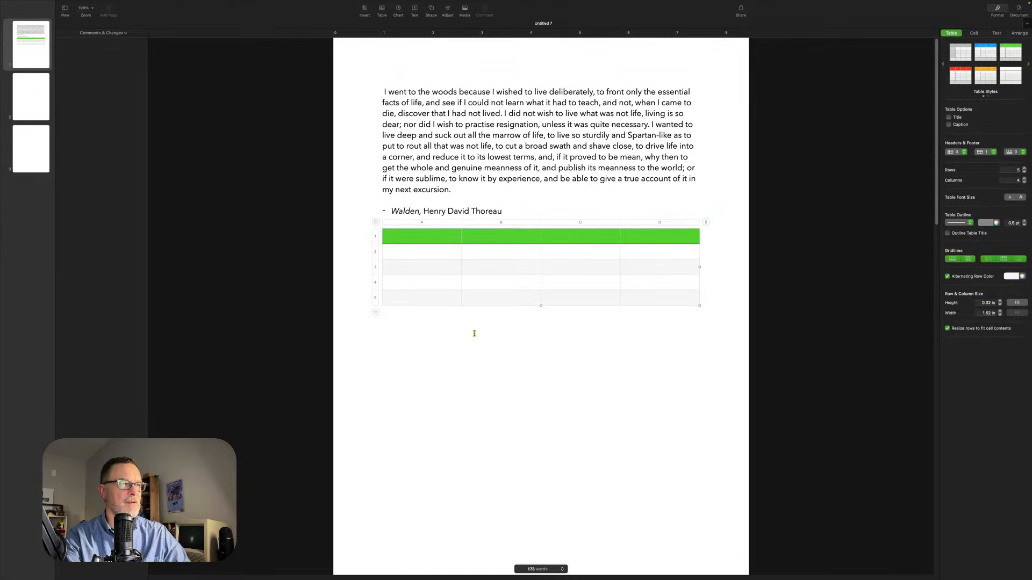
{"action": "left_click", "coordinate": [474, 333]}
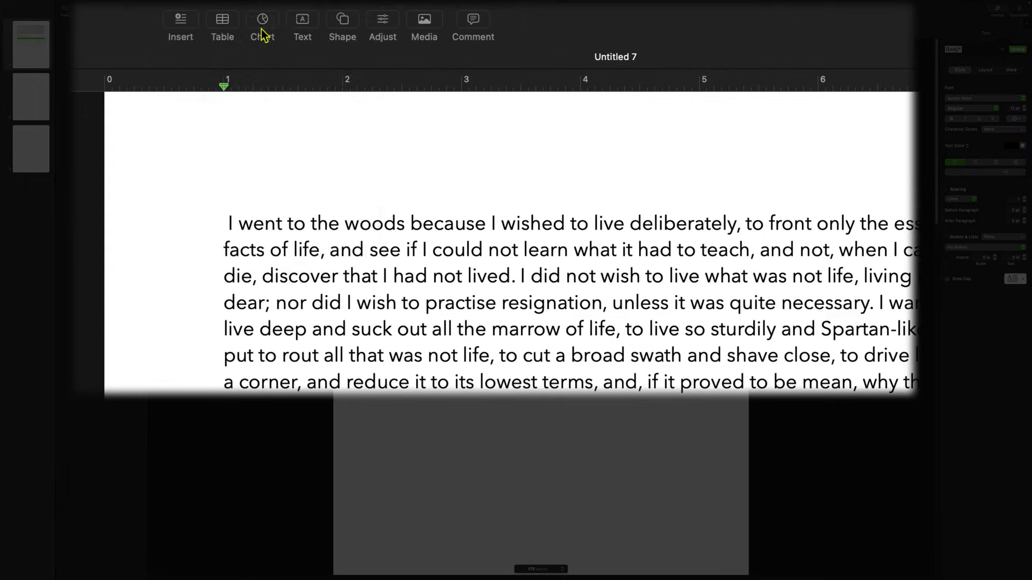
- Insert a 3D pie chart below the table and shrink it to a small chart near the page's left margin
{"action": "left_click", "coordinate": [398, 8]}
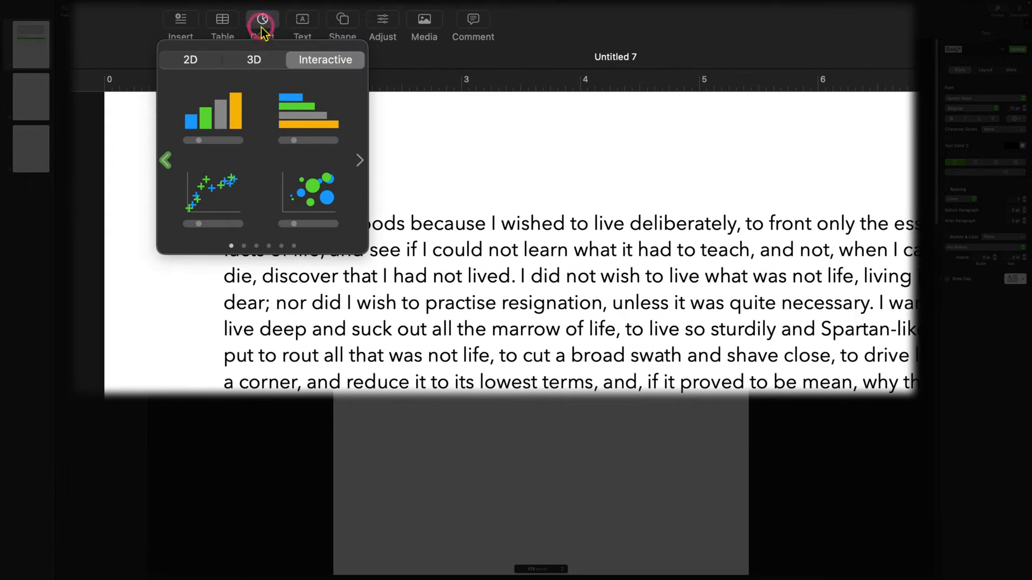
{"action": "left_click", "coordinate": [245, 68]}
{"action": "left_click", "coordinate": [203, 66]}
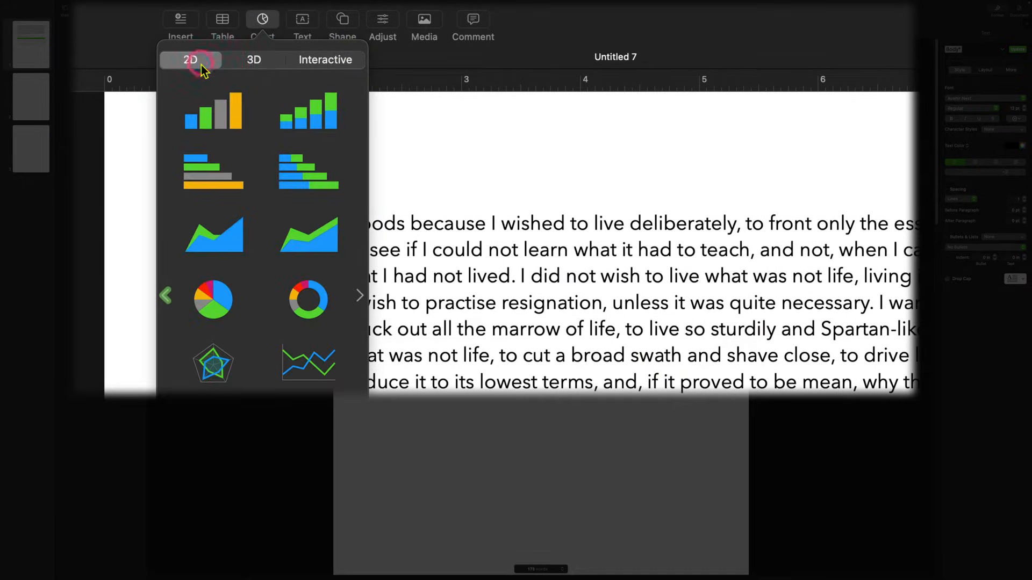
{"action": "left_click", "coordinate": [241, 67]}
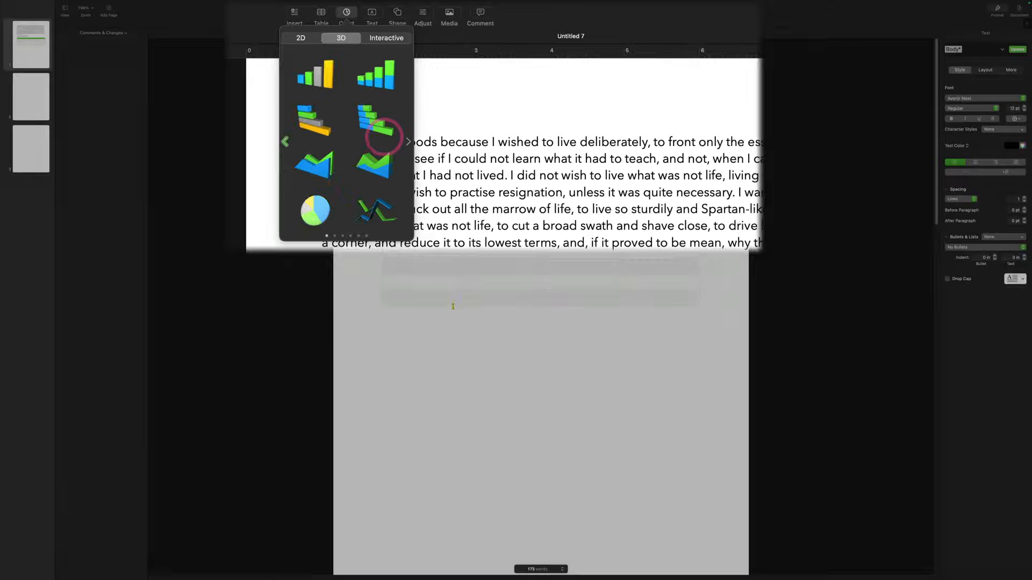
{"action": "left_click", "coordinate": [228, 342]}
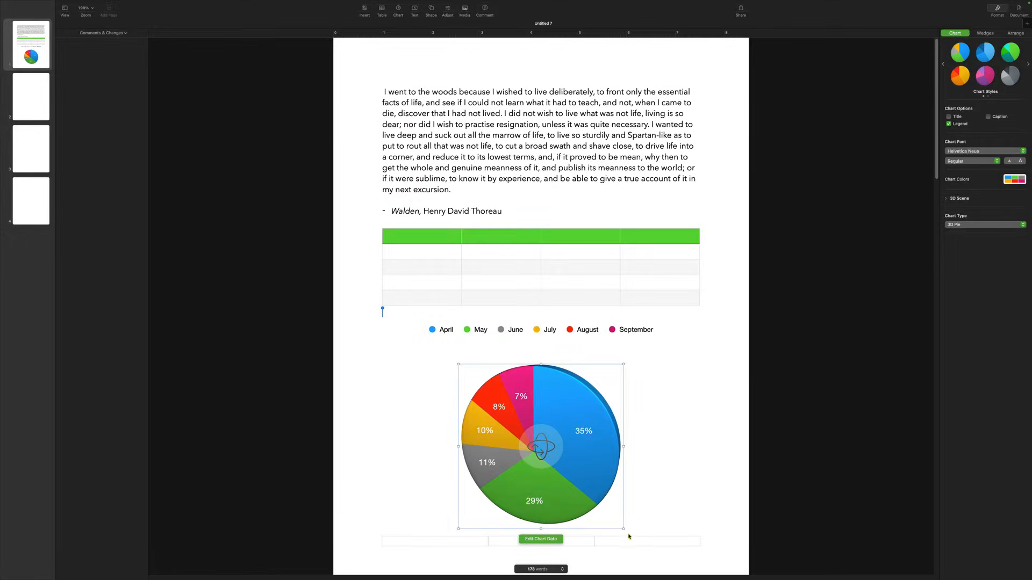
{"action": "left_click_drag", "start_coordinate": [624, 530], "coordinate": [439, 387]}
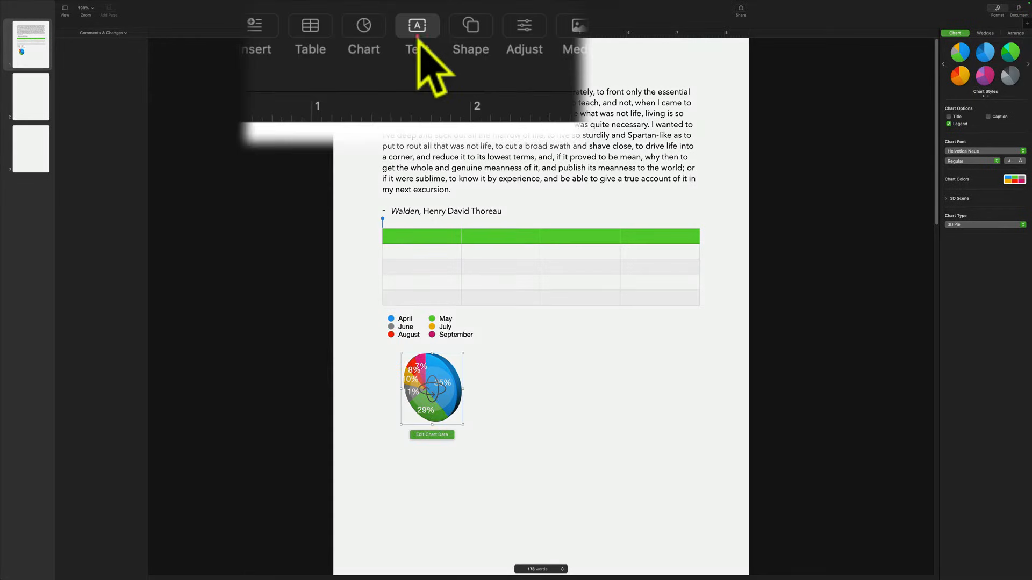
- Try inserting a text box on the first page near the table and pie chart
{"action": "left_click", "coordinate": [415, 12]}
{"action": "left_click", "coordinate": [512, 271]}
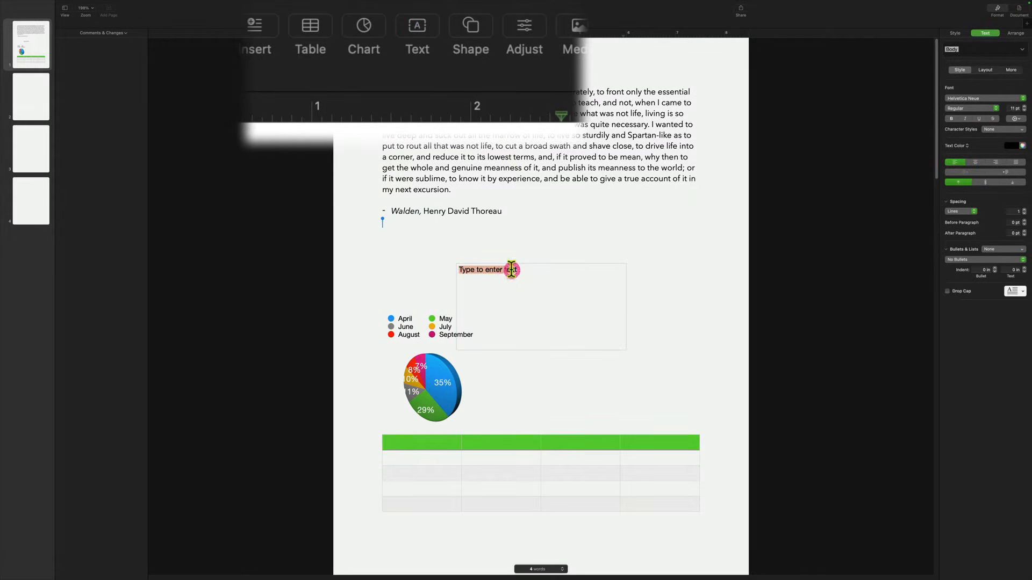
{"action": "left_click", "coordinate": [668, 267]}
{"action": "left_click", "coordinate": [582, 298]}
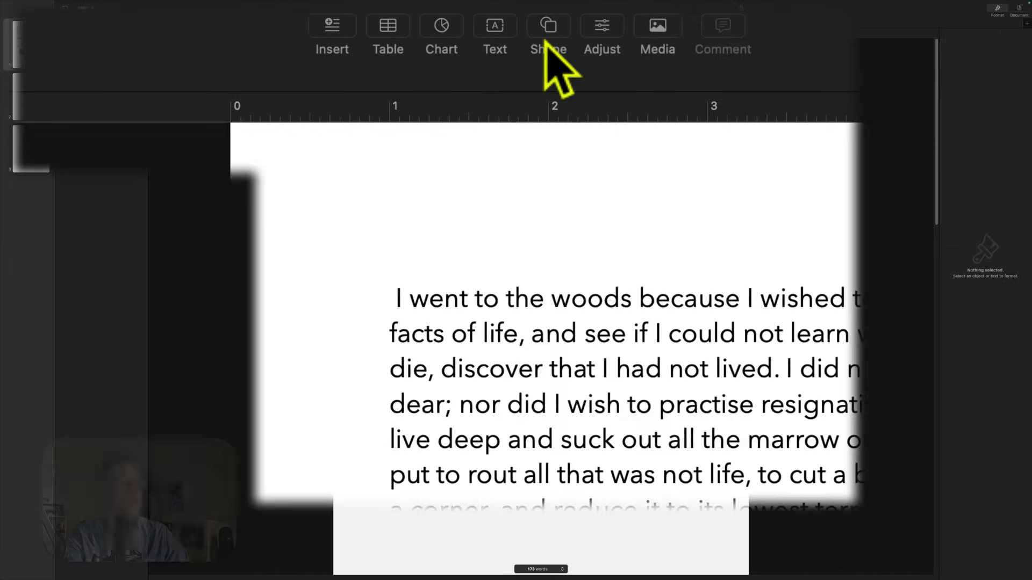
- Review the shape library, including its Arts category, and the available media sources, and close the list
{"action": "left_click", "coordinate": [546, 34]}
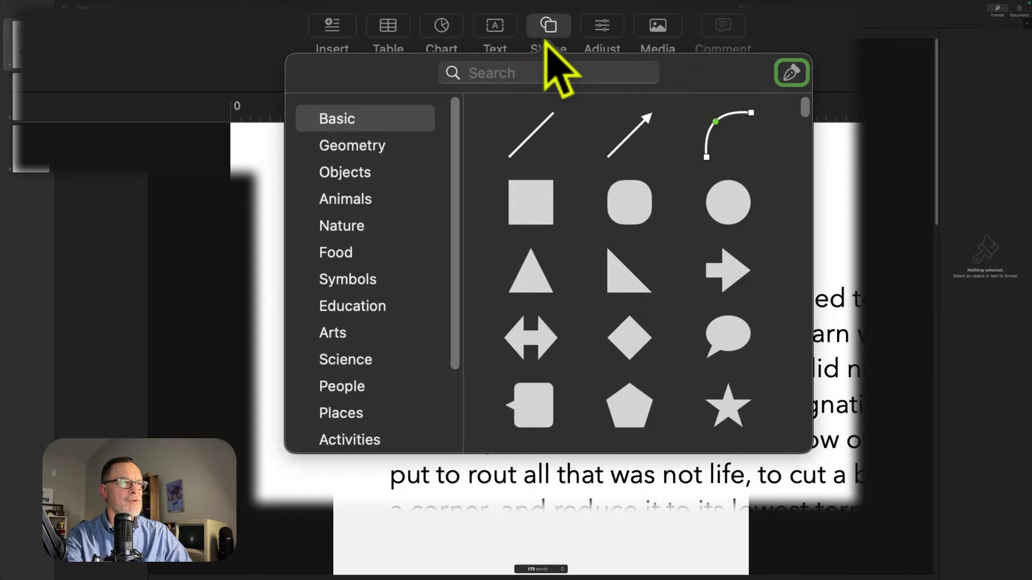
{"action": "left_click", "coordinate": [363, 346]}
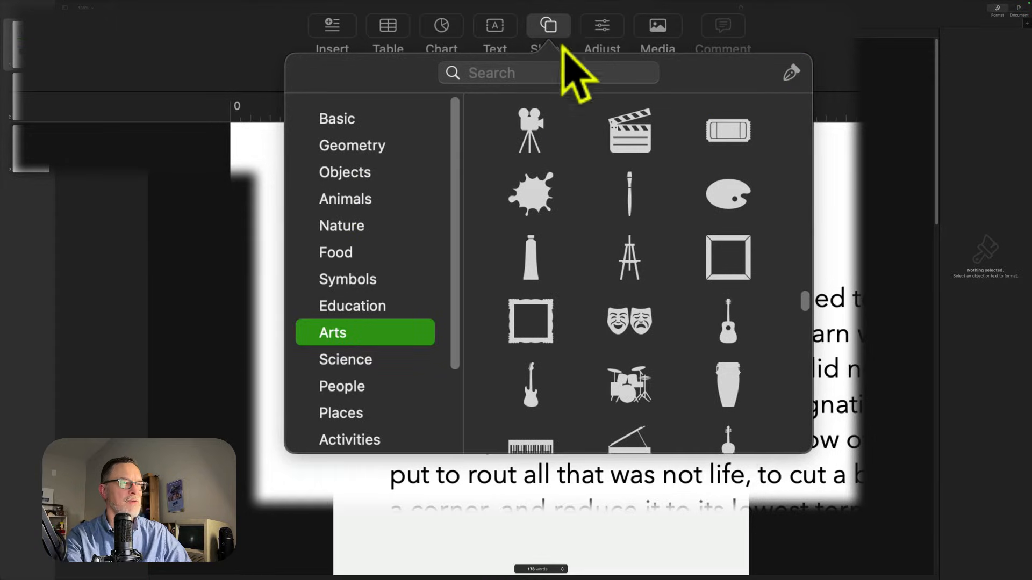
{"action": "left_click", "coordinate": [597, 44]}
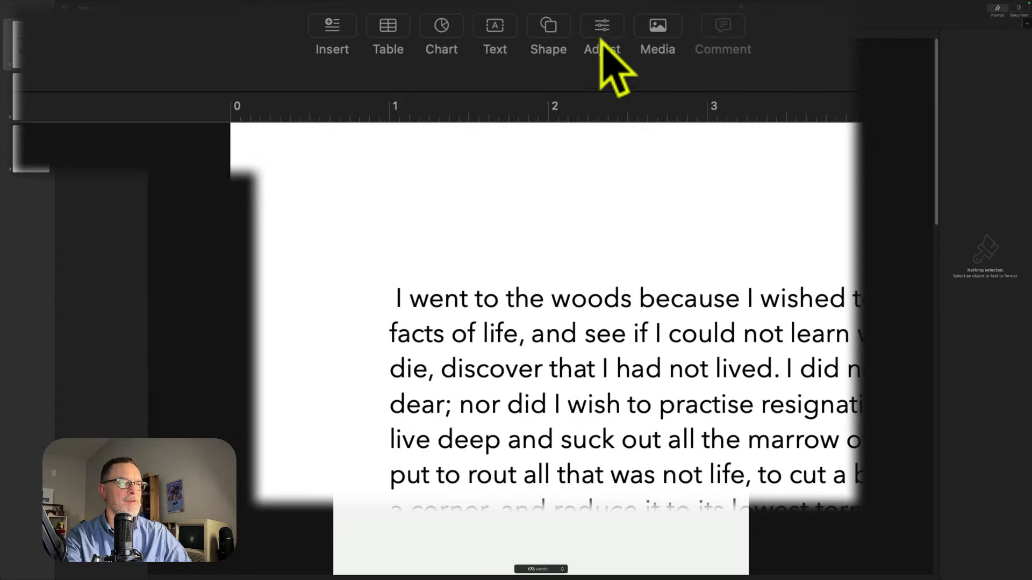
{"action": "left_click", "coordinate": [658, 30]}
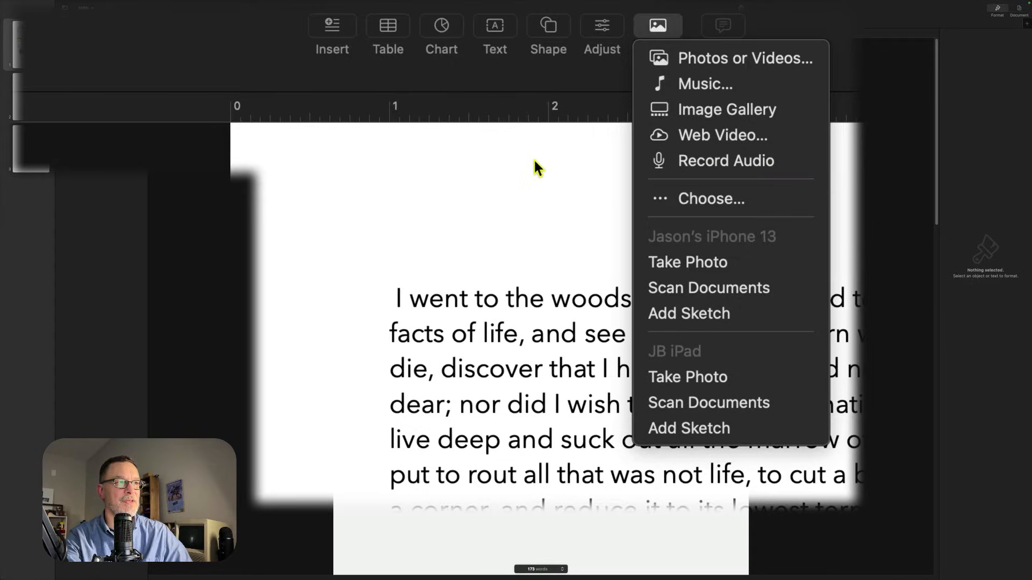
{"action": "left_click", "coordinate": [560, 74]}
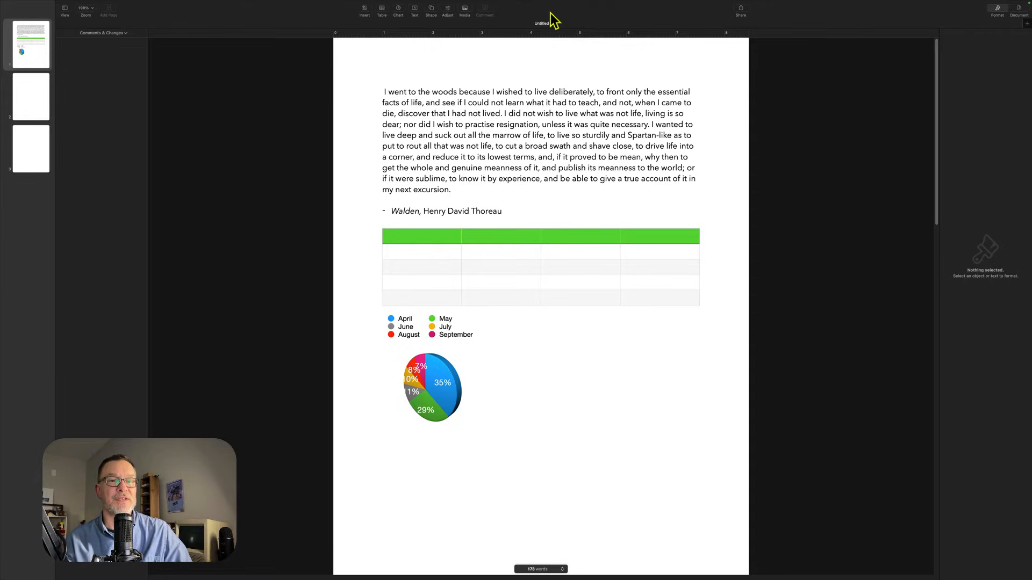
- Examine the document's sharing options, including the Collaborate mode choices, and close them
{"action": "left_click", "coordinate": [741, 10]}
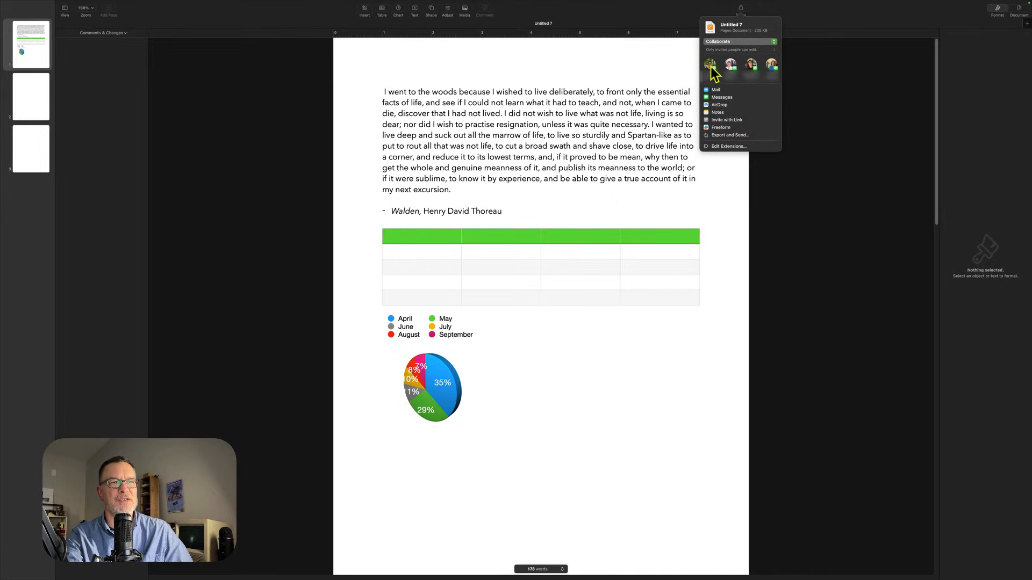
{"action": "left_click", "coordinate": [731, 43]}
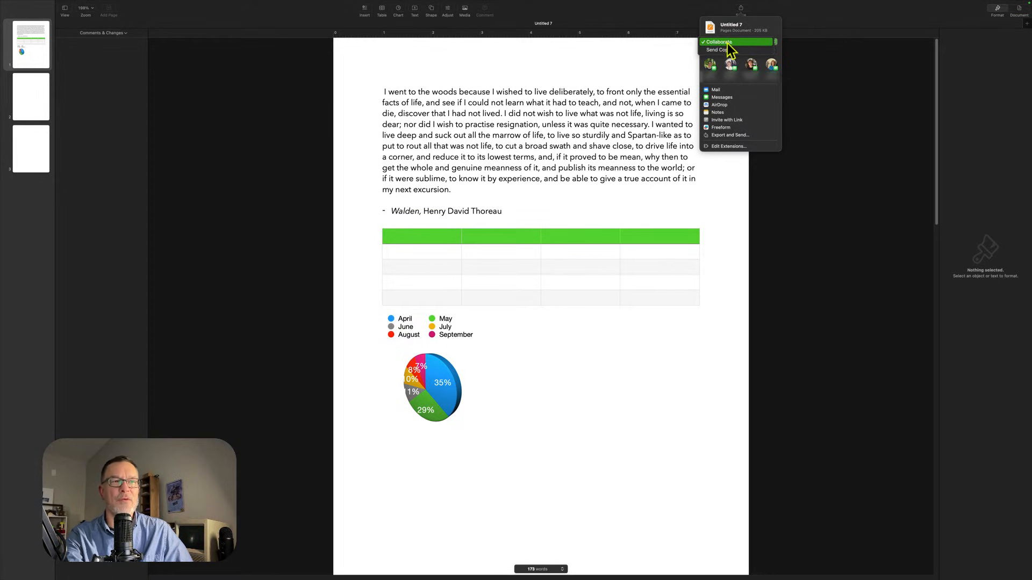
{"action": "left_click", "coordinate": [749, 10]}
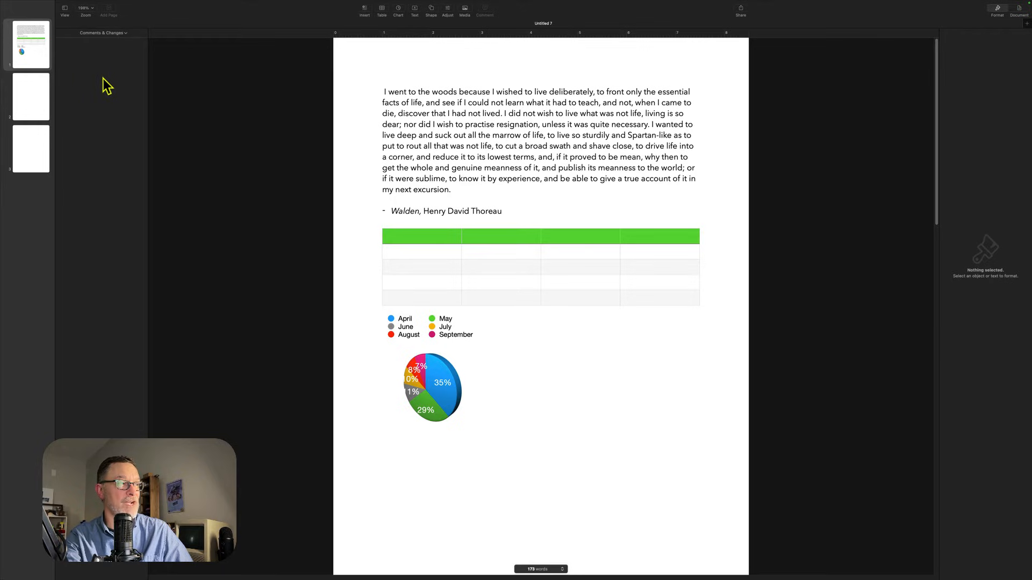
{"action": "left_click", "coordinate": [103, 144]}
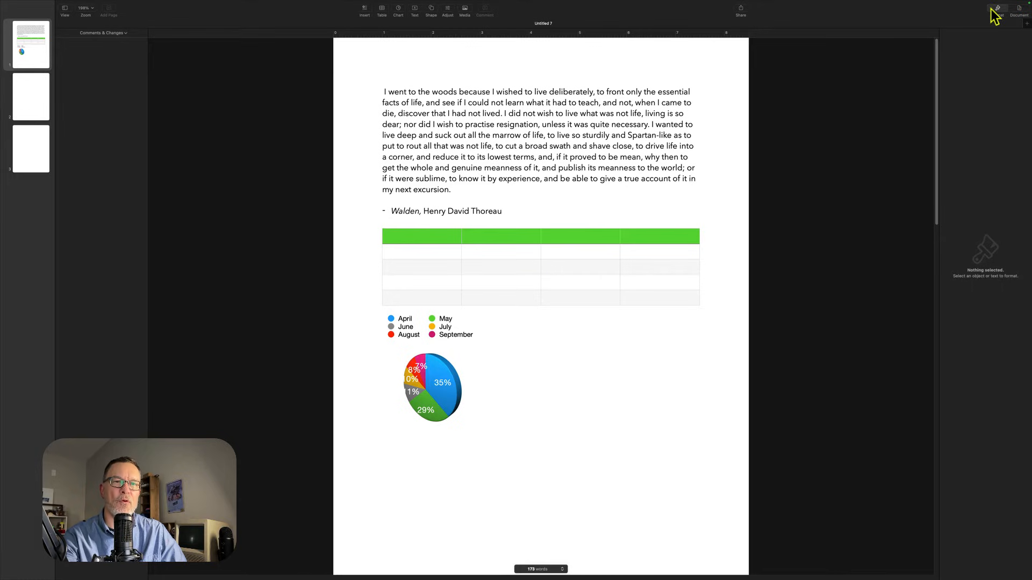
- Select the whole Walden paragraph and review the available paragraph styles
{"action": "left_click", "coordinate": [605, 178]}
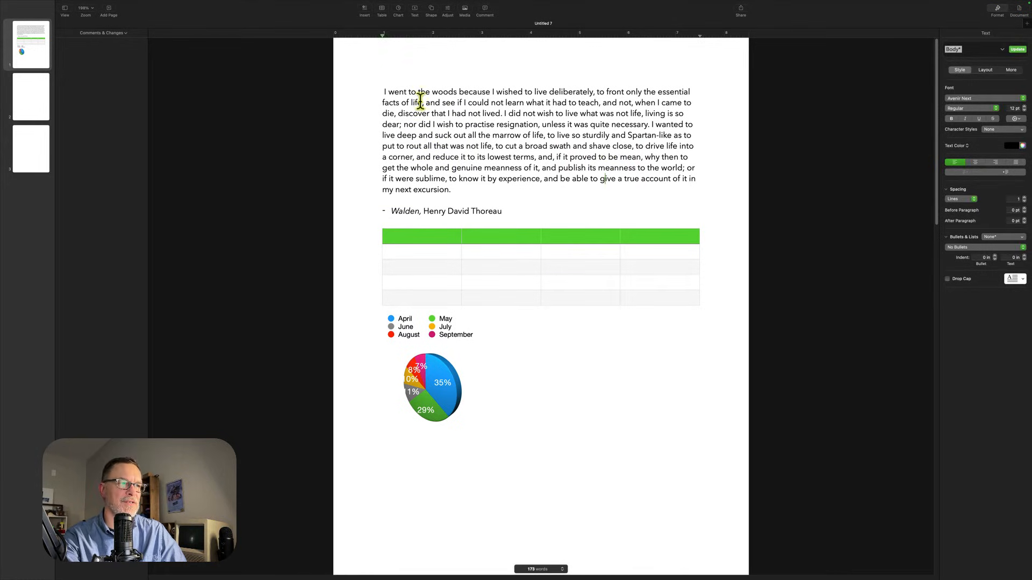
{"action": "left_click_drag", "start_coordinate": [373, 93], "coordinate": [461, 188]}
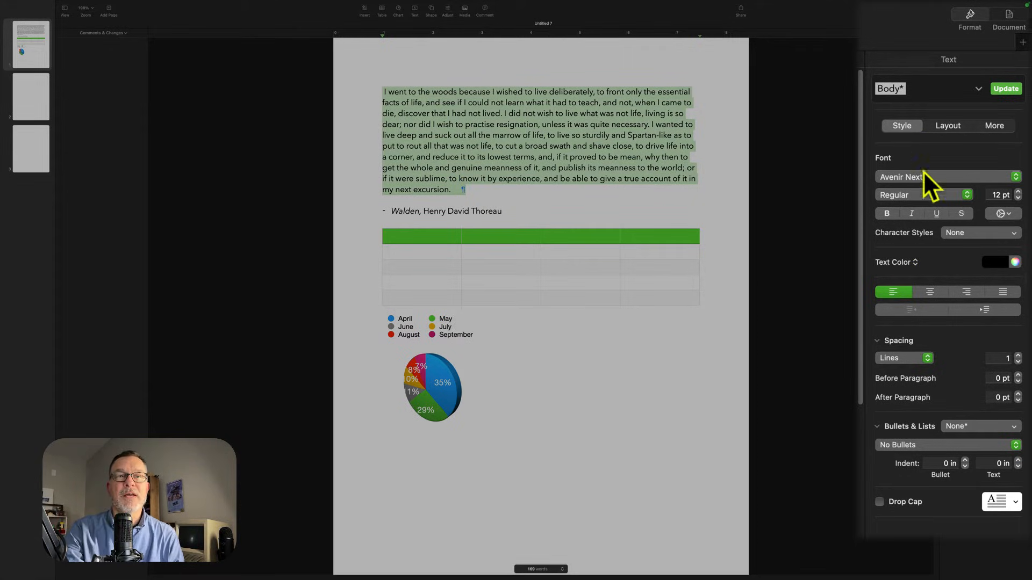
{"action": "left_click", "coordinate": [972, 93]}
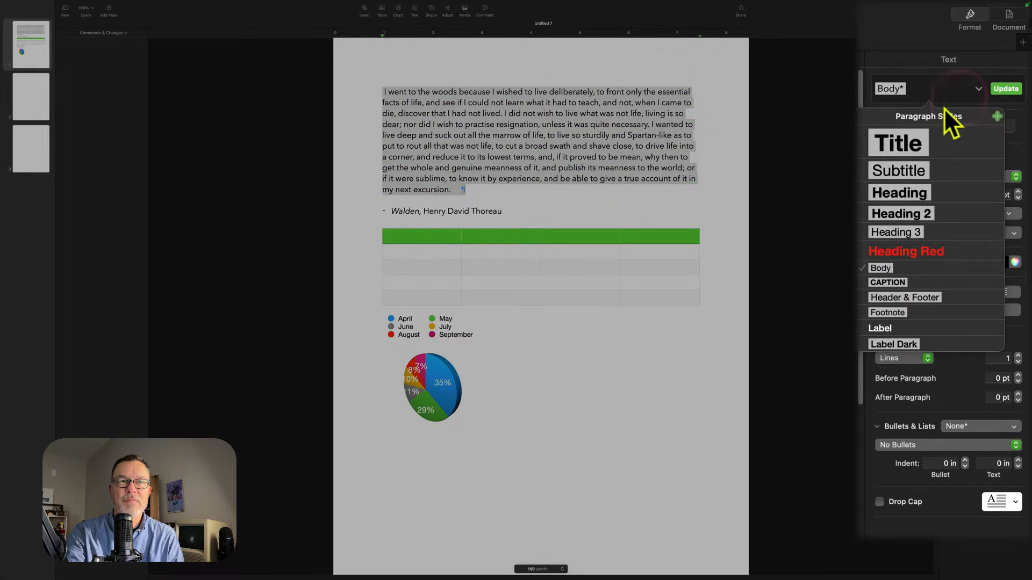
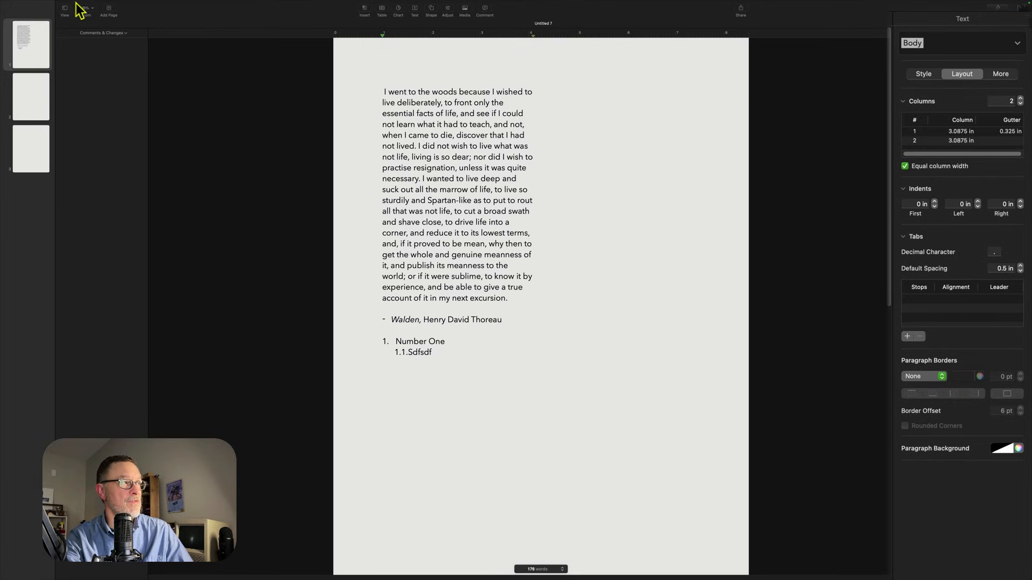
- Change the page setup orientation to Landscape and apply it to the document
{"action": "left_click", "coordinate": [44, 4]}
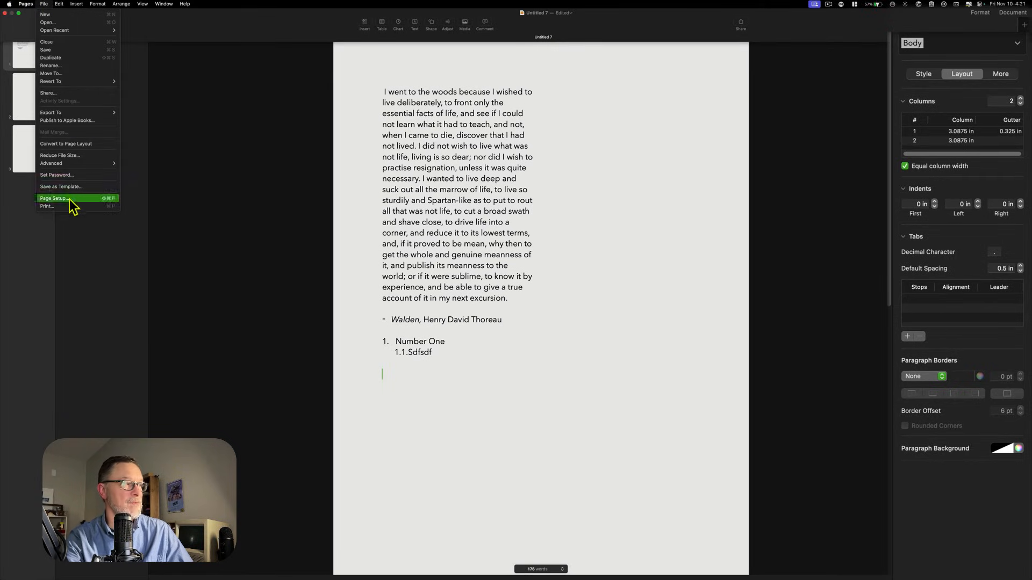
{"action": "left_click", "coordinate": [44, 4]}
{"action": "left_click", "coordinate": [44, 3]}
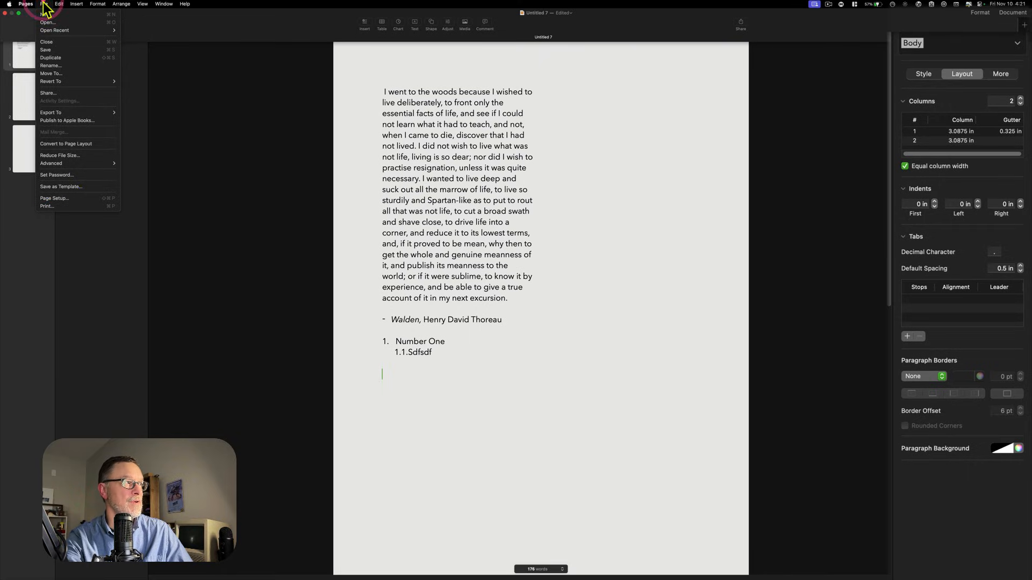
{"action": "left_click", "coordinate": [67, 198]}
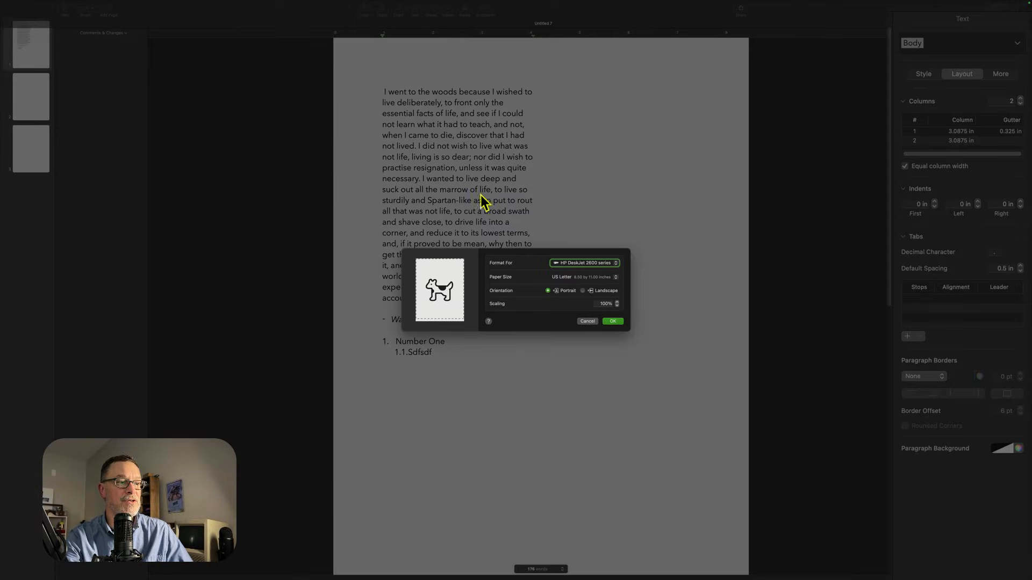
{"action": "left_click", "coordinate": [583, 290]}
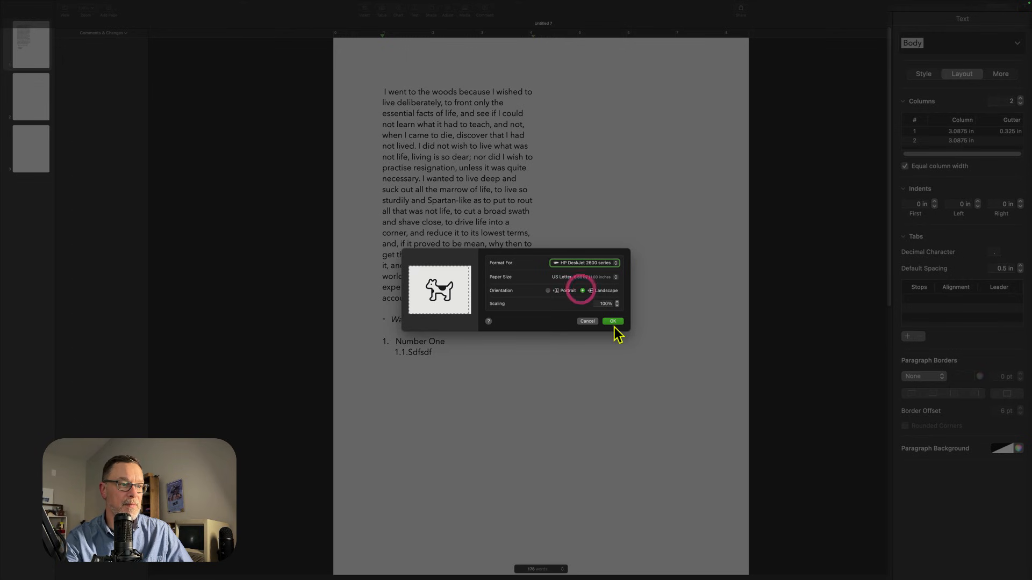
{"action": "left_click", "coordinate": [613, 320]}
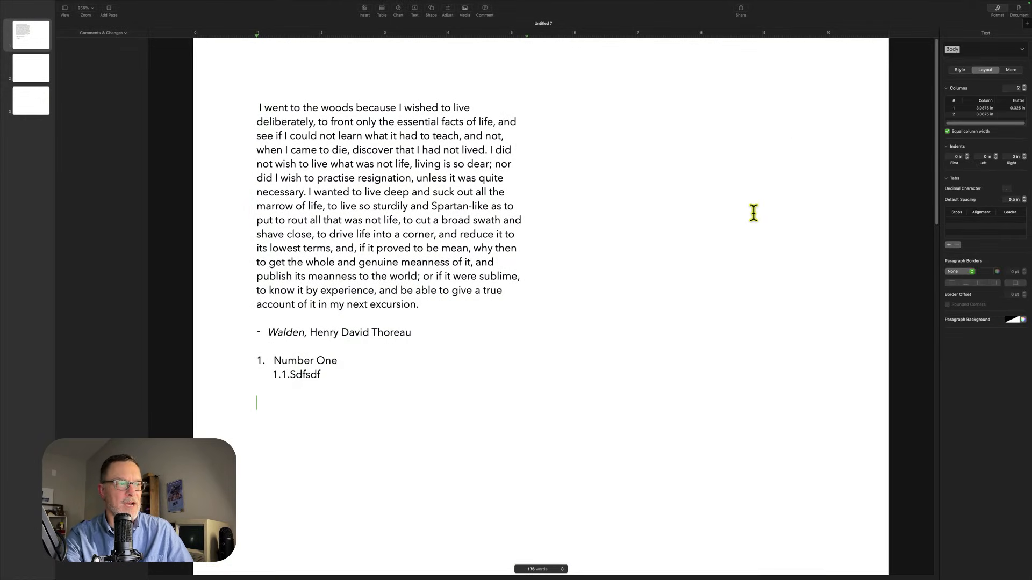
- Review the text's pagination and style settings, and open the document-wide page and margin settings
{"action": "left_click", "coordinate": [1011, 70]}
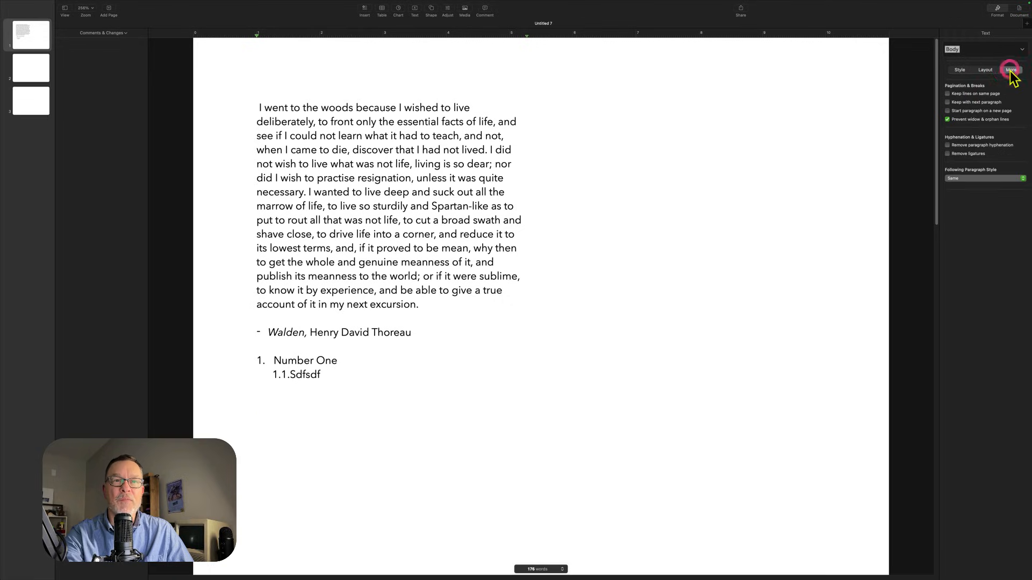
{"action": "left_click", "coordinate": [960, 70]}
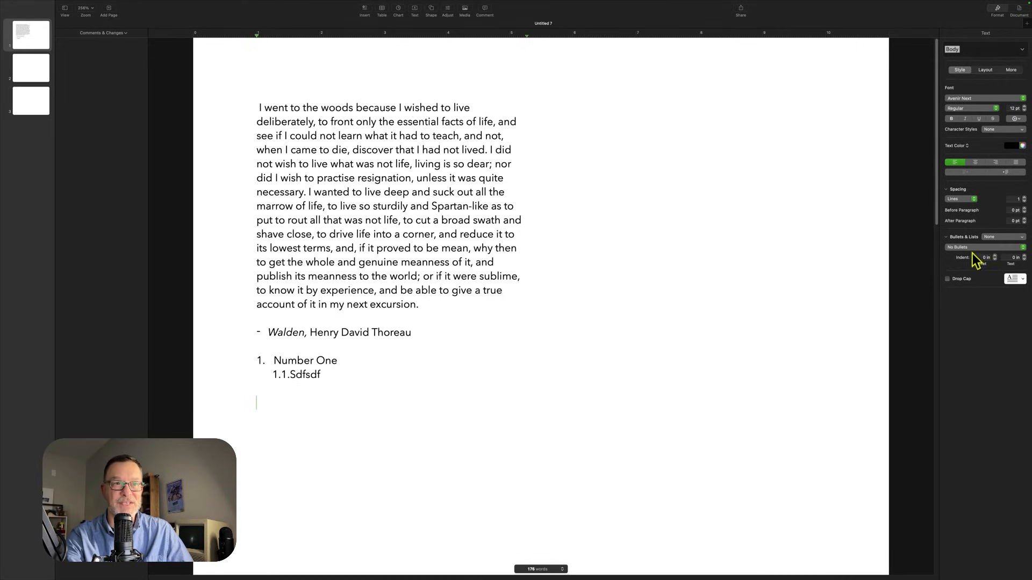
{"action": "left_click", "coordinate": [1020, 9]}
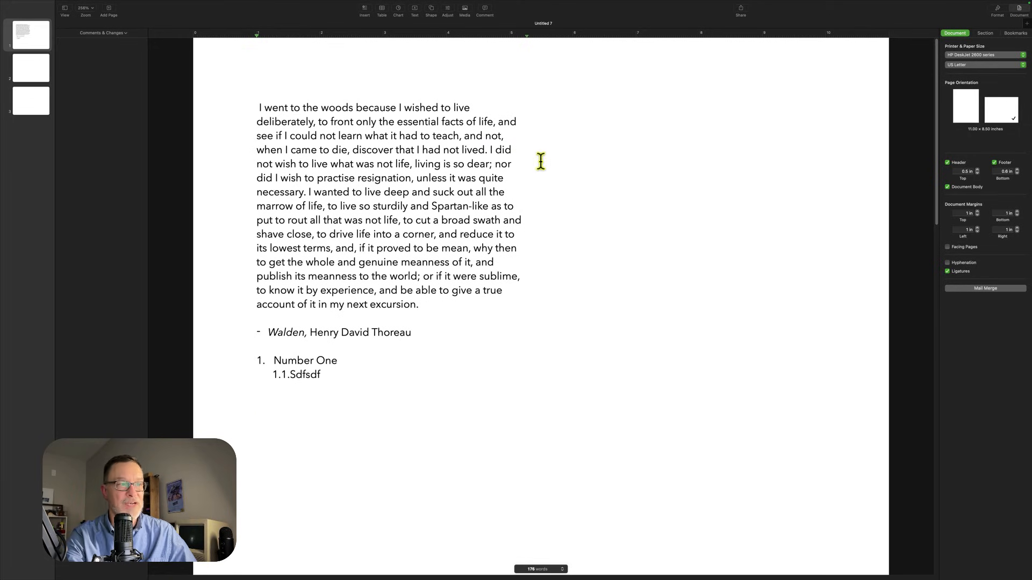
- Change the document's page orientation to portrait in the document settings
{"action": "left_click", "coordinate": [1018, 10]}
{"action": "left_click", "coordinate": [1017, 9]}
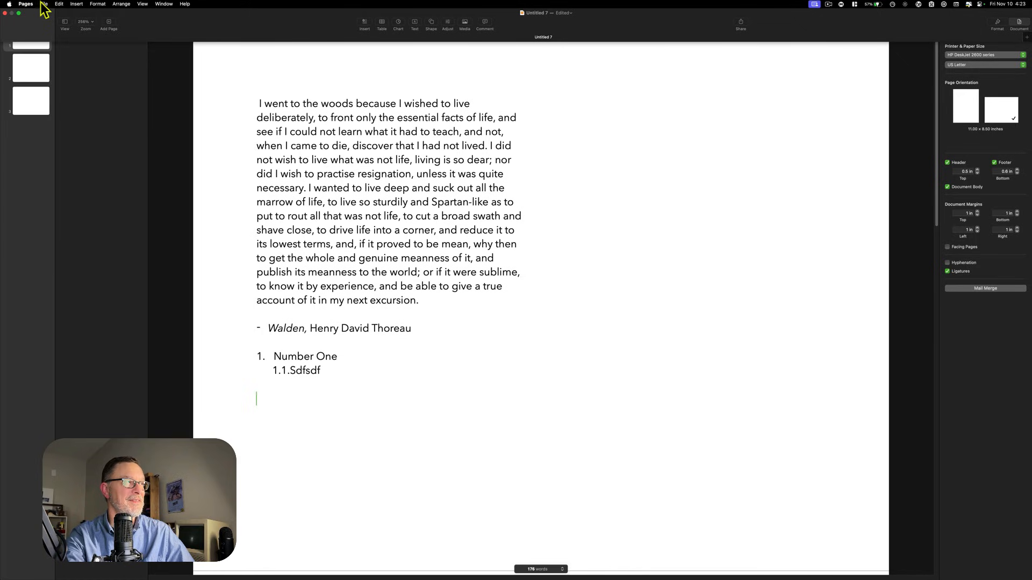
{"action": "left_click", "coordinate": [42, 4]}
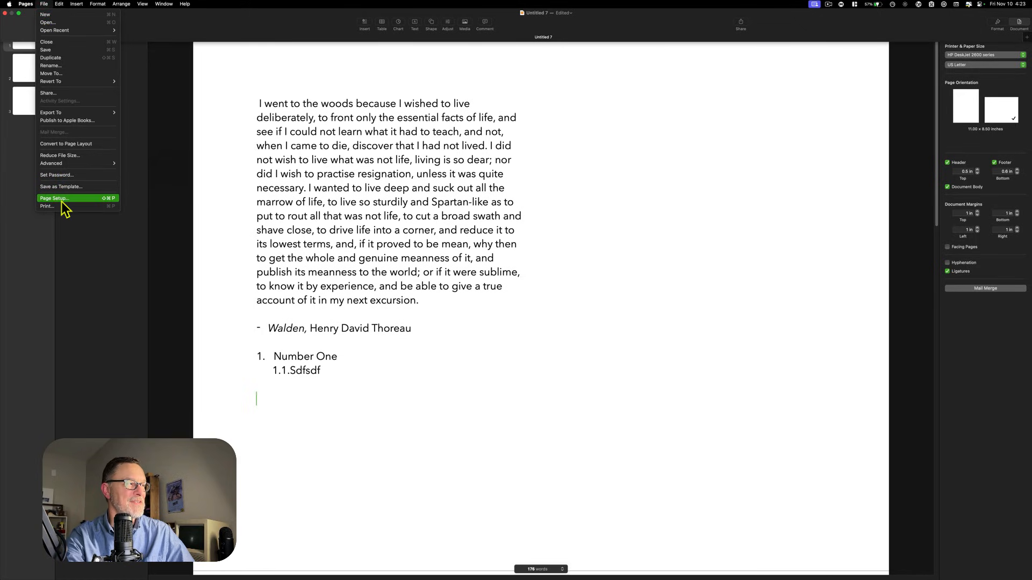
{"action": "left_click", "coordinate": [43, 5]}
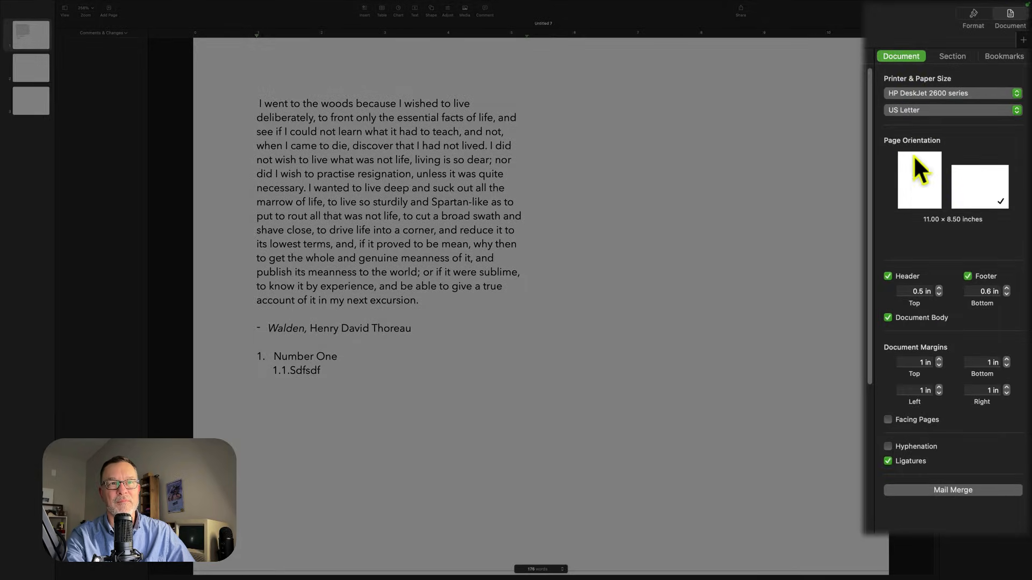
{"action": "left_click", "coordinate": [912, 191]}
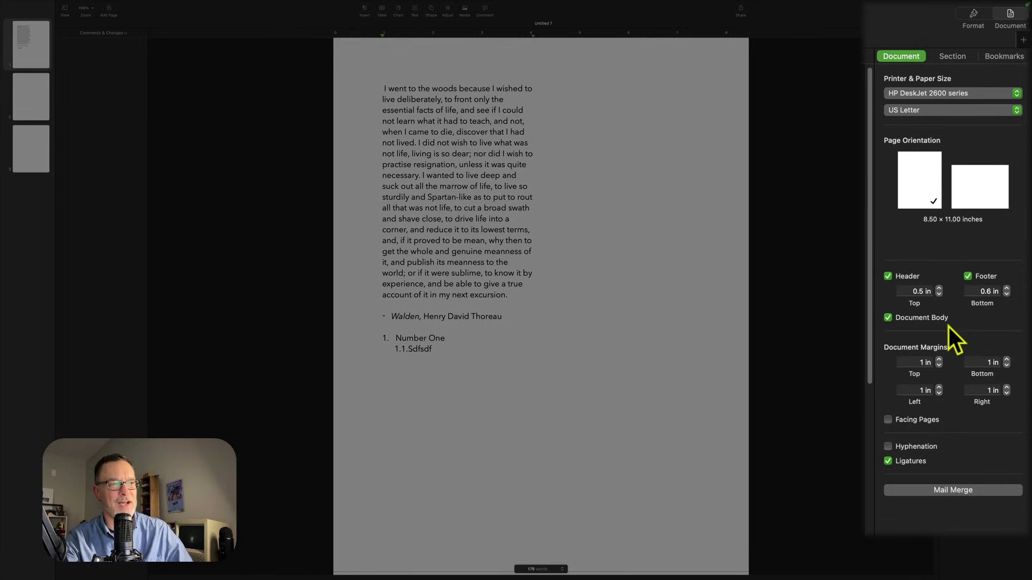
- Convert the document to page layout by turning off the document body, and turn the body back on
{"action": "left_click", "coordinate": [887, 321]}
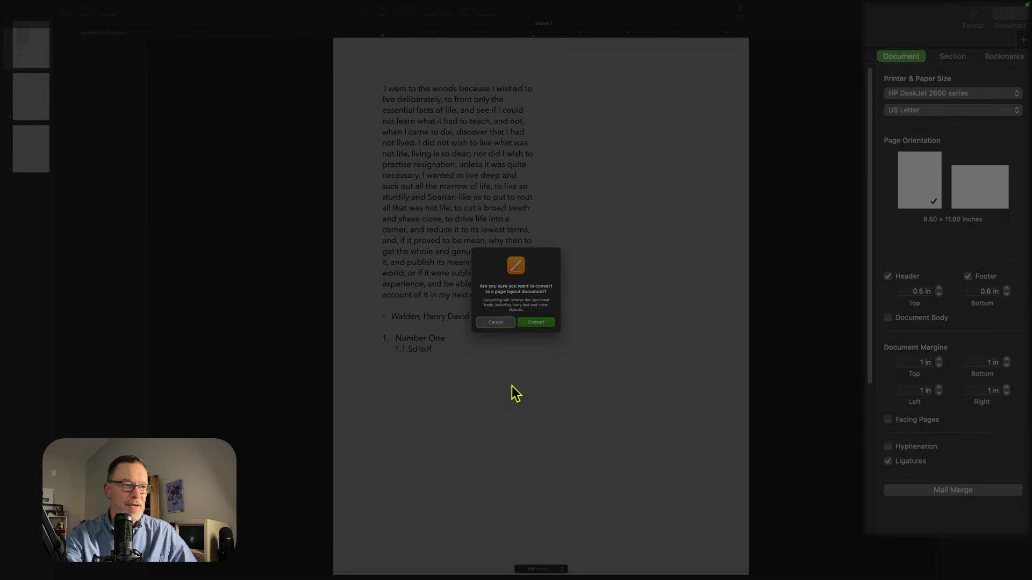
{"action": "left_click", "coordinate": [537, 324]}
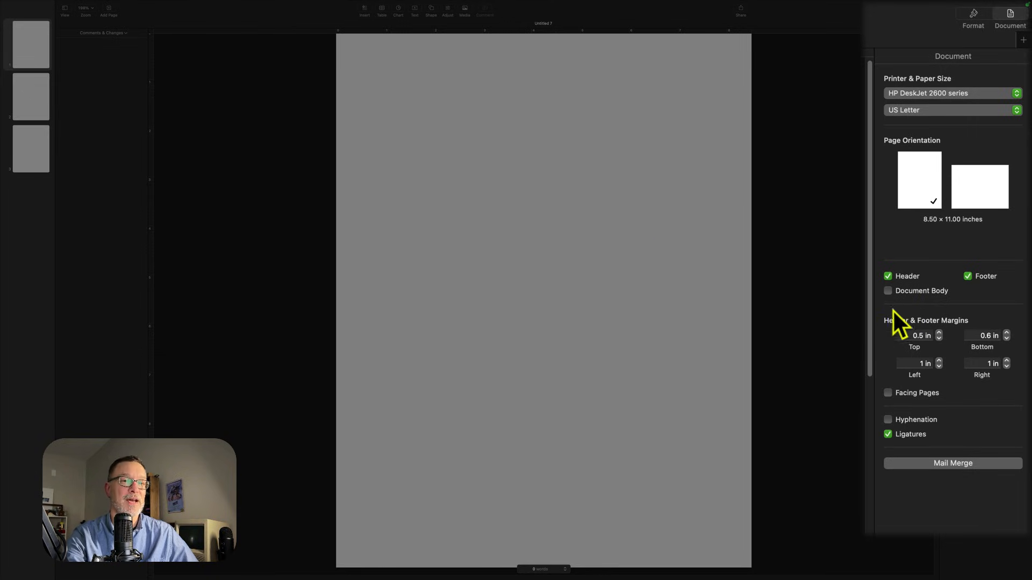
{"action": "left_click", "coordinate": [888, 291]}
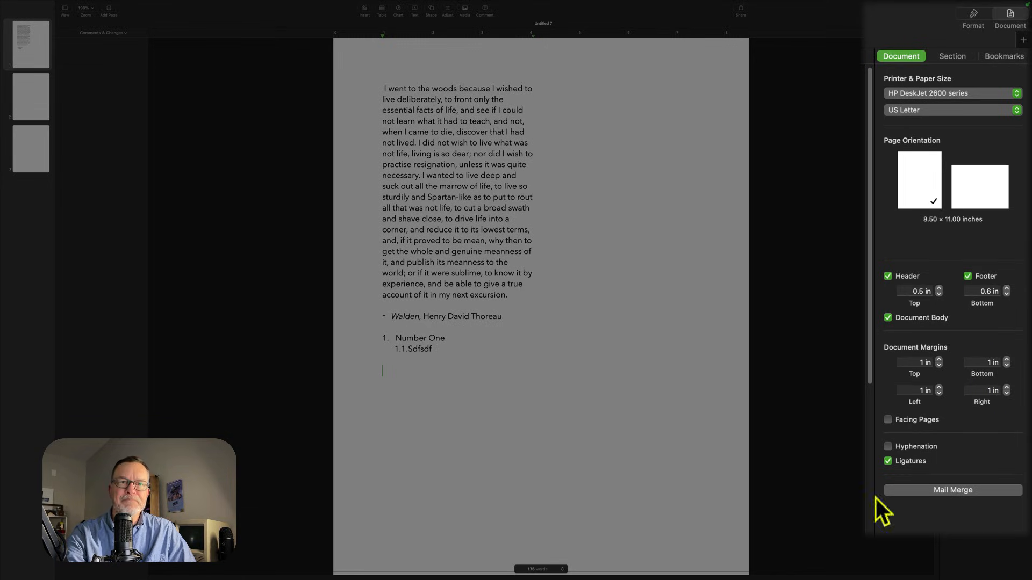
- Review the section and bookmark settings, and return to the document-wide settings
{"action": "left_click", "coordinate": [946, 57]}
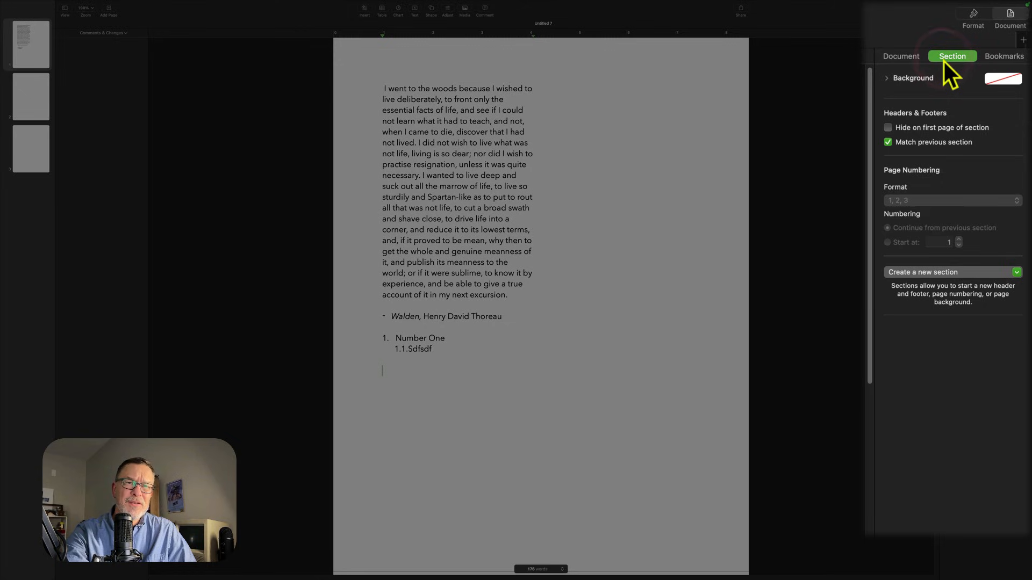
{"action": "left_click", "coordinate": [995, 58]}
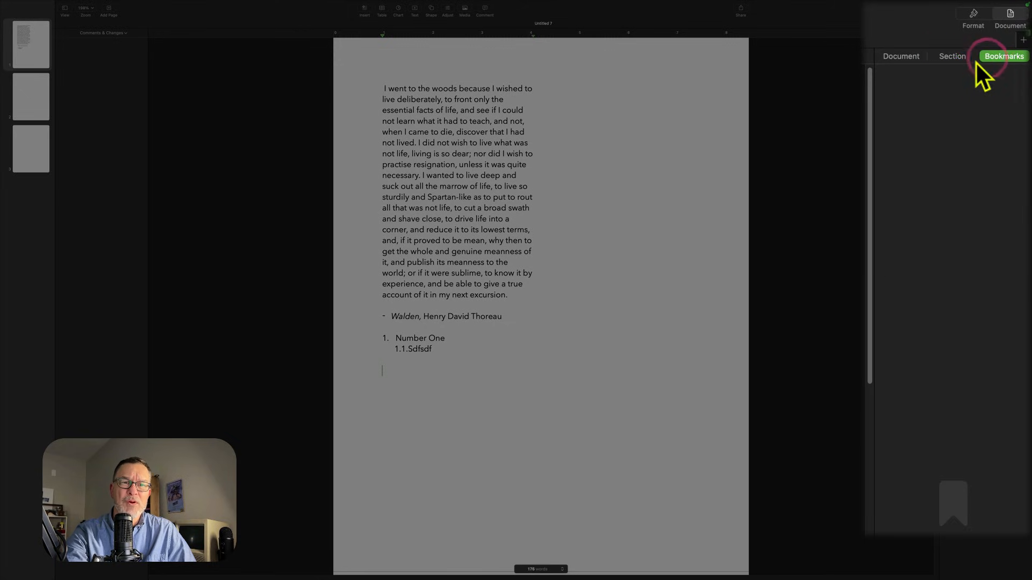
{"action": "left_click", "coordinate": [950, 63]}
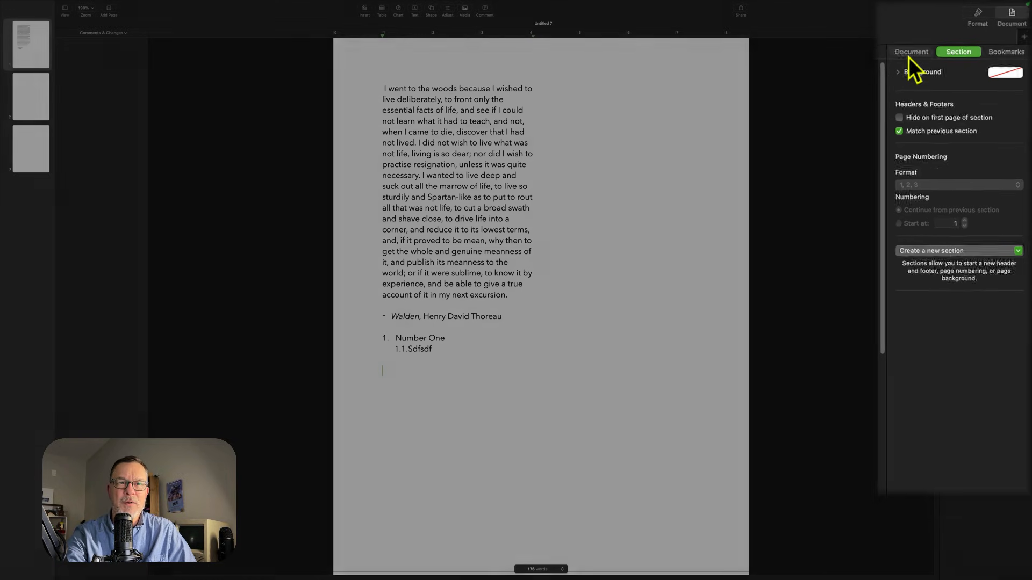
{"action": "left_click", "coordinate": [906, 57]}
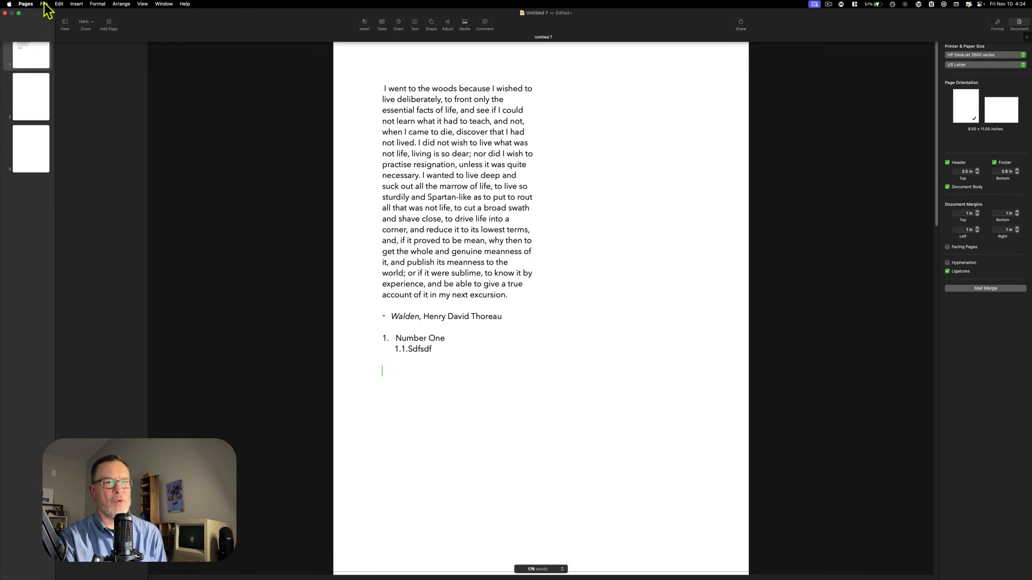
- Search the help for "style" and choose the Copy Style command from the matching menu items
{"action": "left_click", "coordinate": [75, 5]}
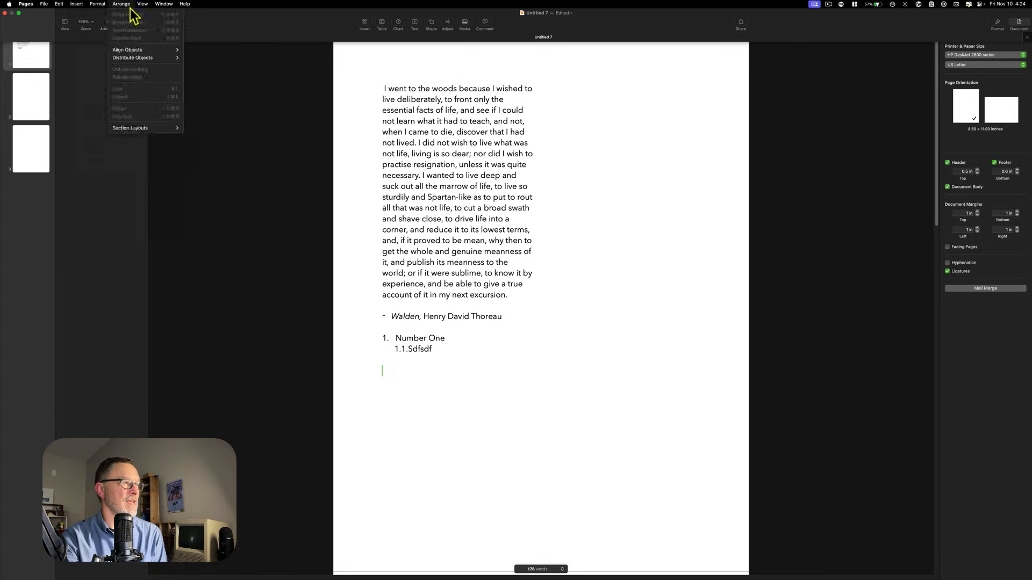
{"action": "mouse_move", "coordinate": [185, 5]}
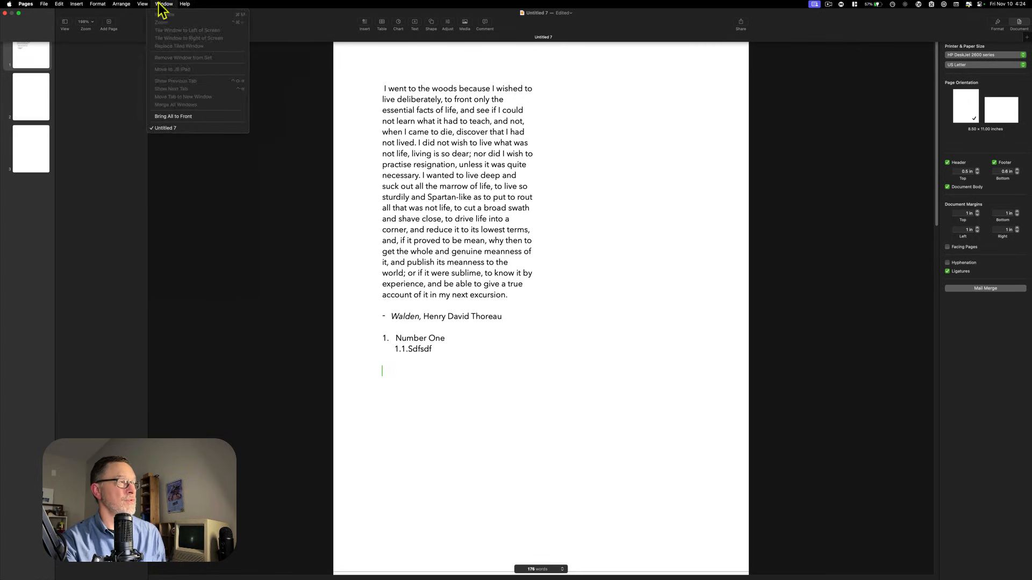
{"action": "mouse_move", "coordinate": [98, 8]}
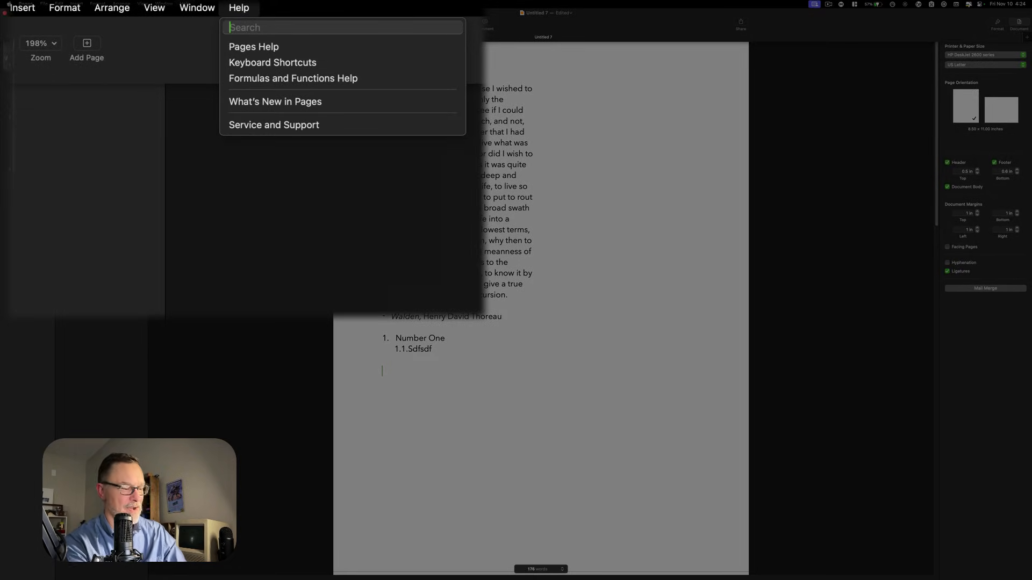
{"action": "type", "text": "style"}
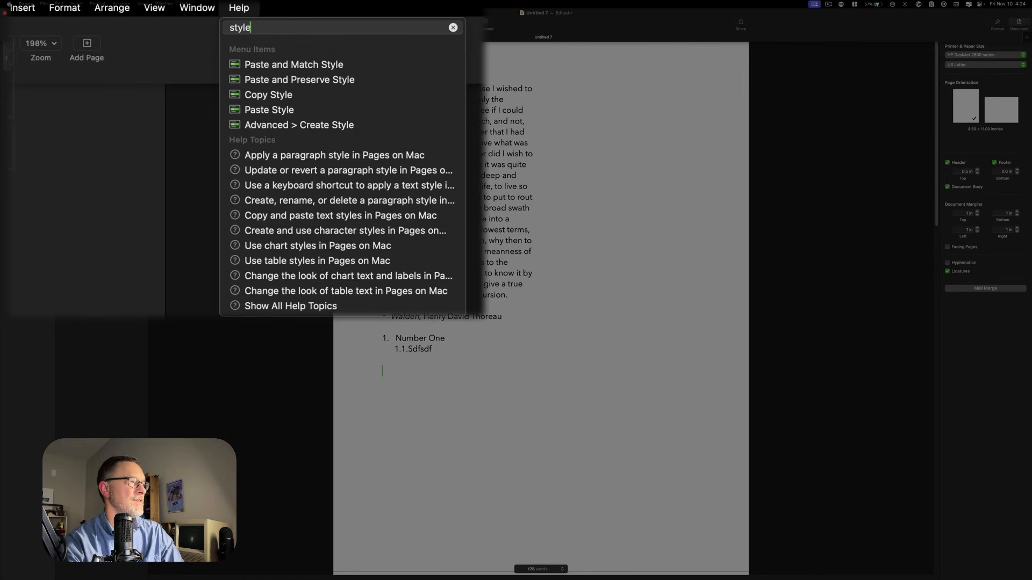
{"action": "key", "text": "Escape"}
{"action": "left_click", "coordinate": [240, 10]}
{"action": "mouse_move", "coordinate": [267, 101]}
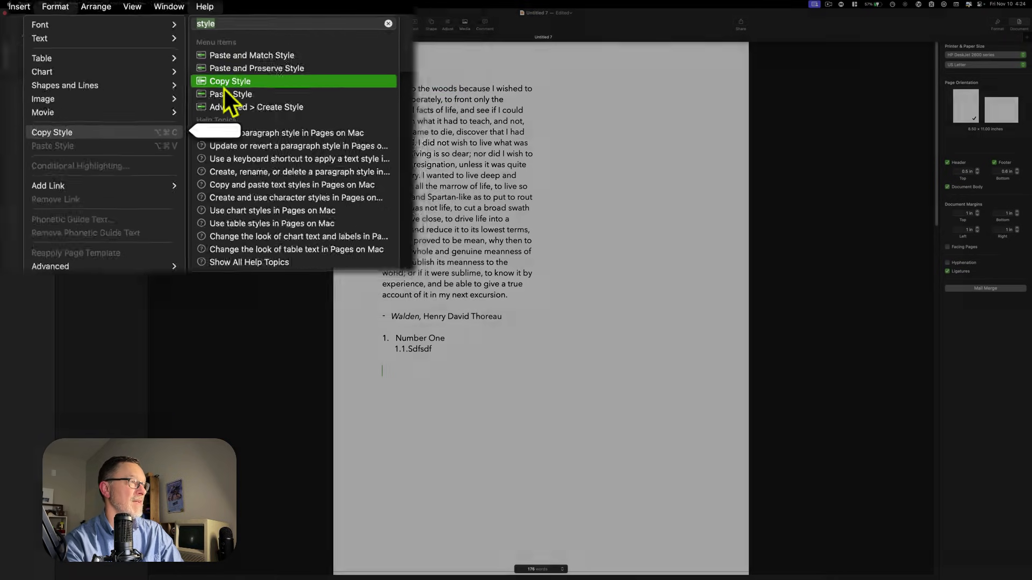
{"action": "left_click", "coordinate": [223, 85]}
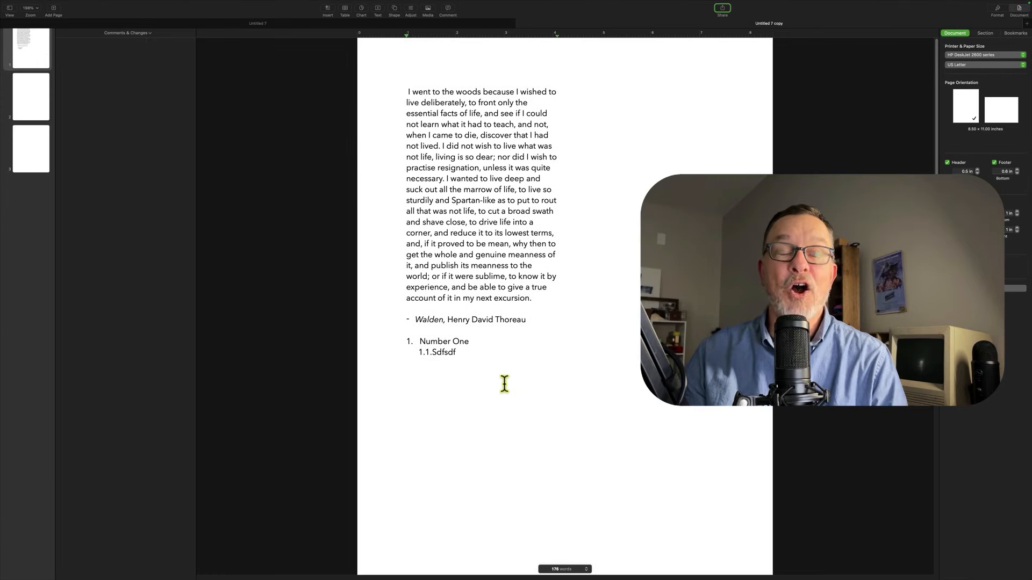